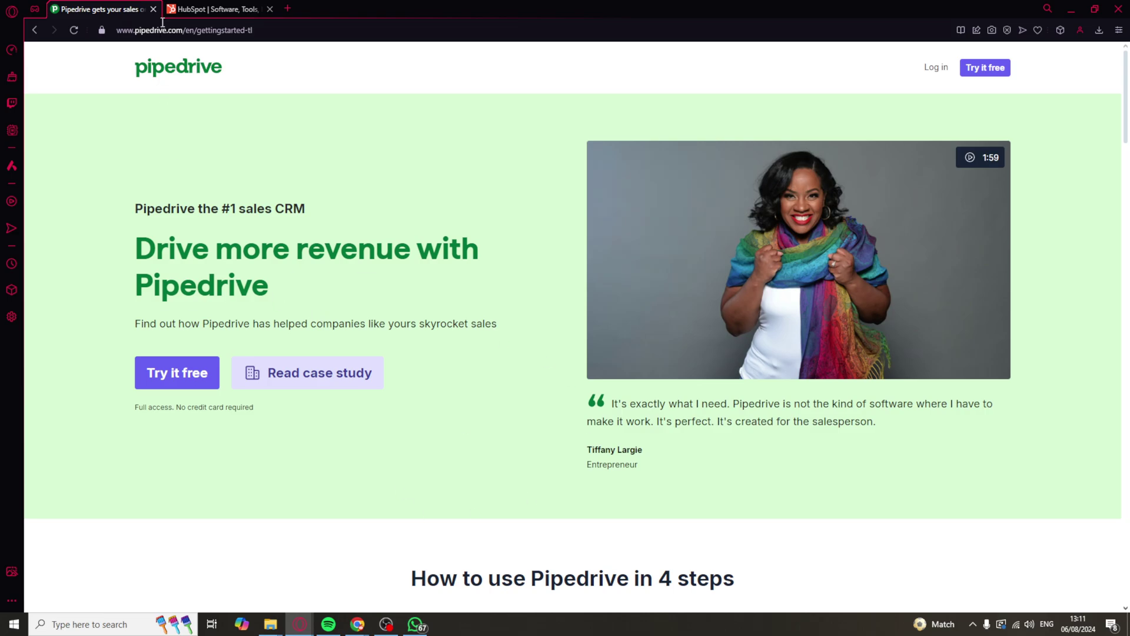
- Switch to the logged-in HubSpot account and survey its left navigation sections
{"action": "left_click", "coordinate": [192, 10]}
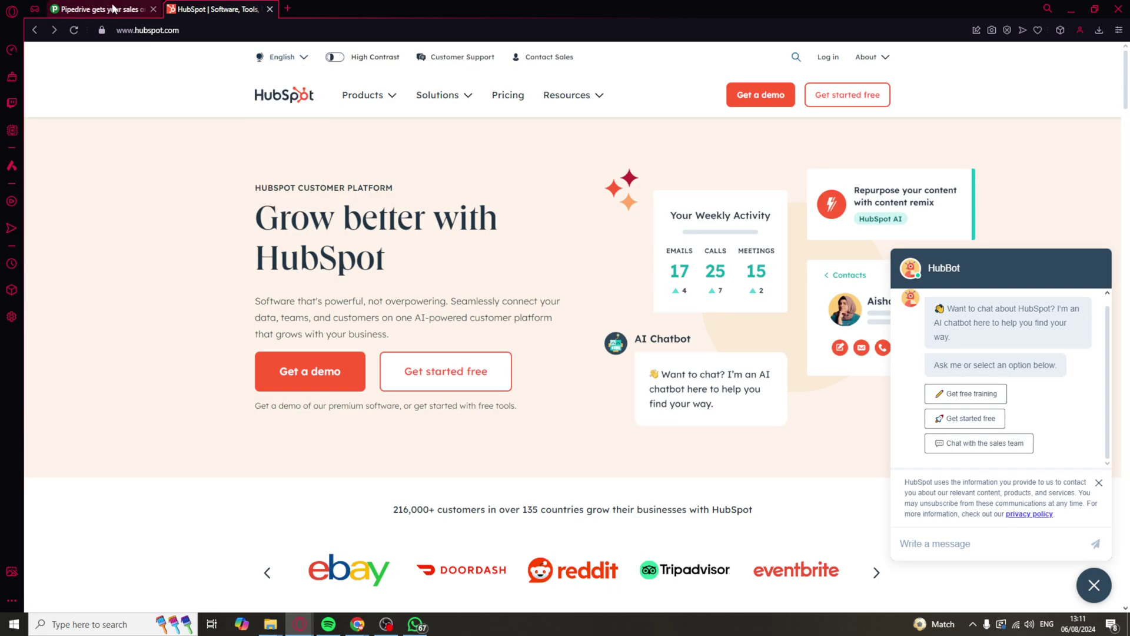
{"action": "left_click", "coordinate": [100, 10]}
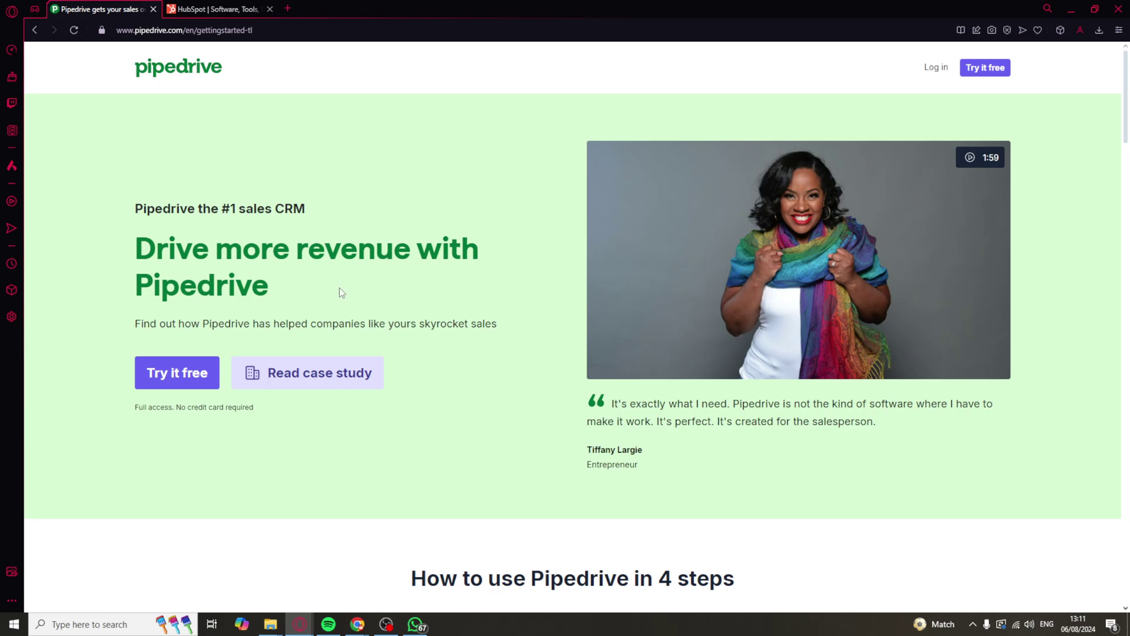
{"action": "left_click", "coordinate": [386, 624]}
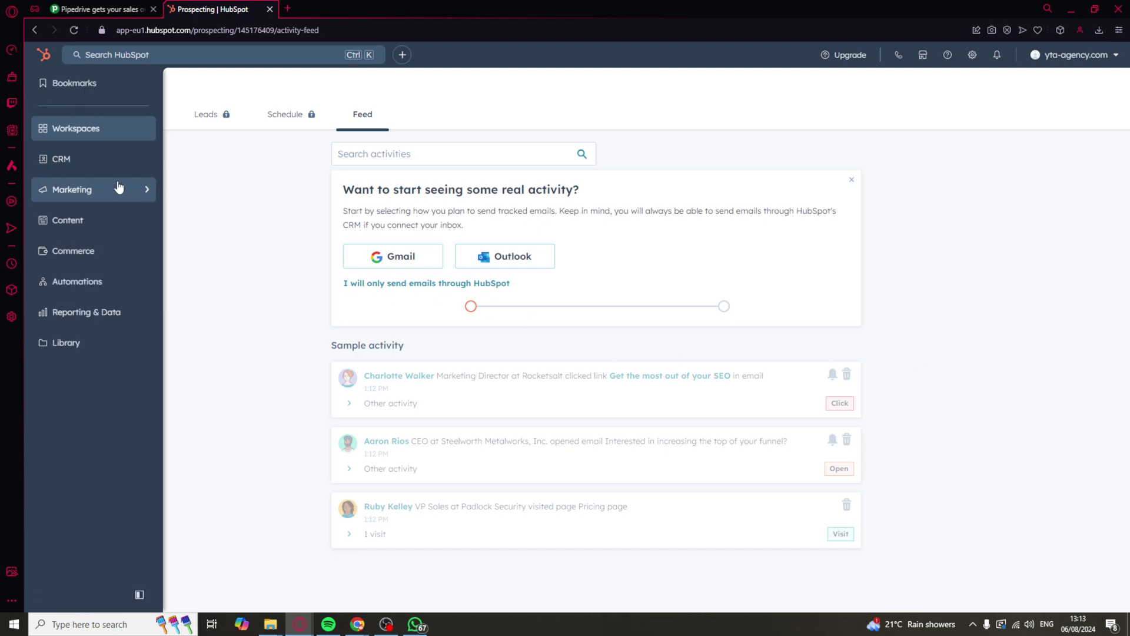
{"action": "mouse_move", "coordinate": [118, 189]}
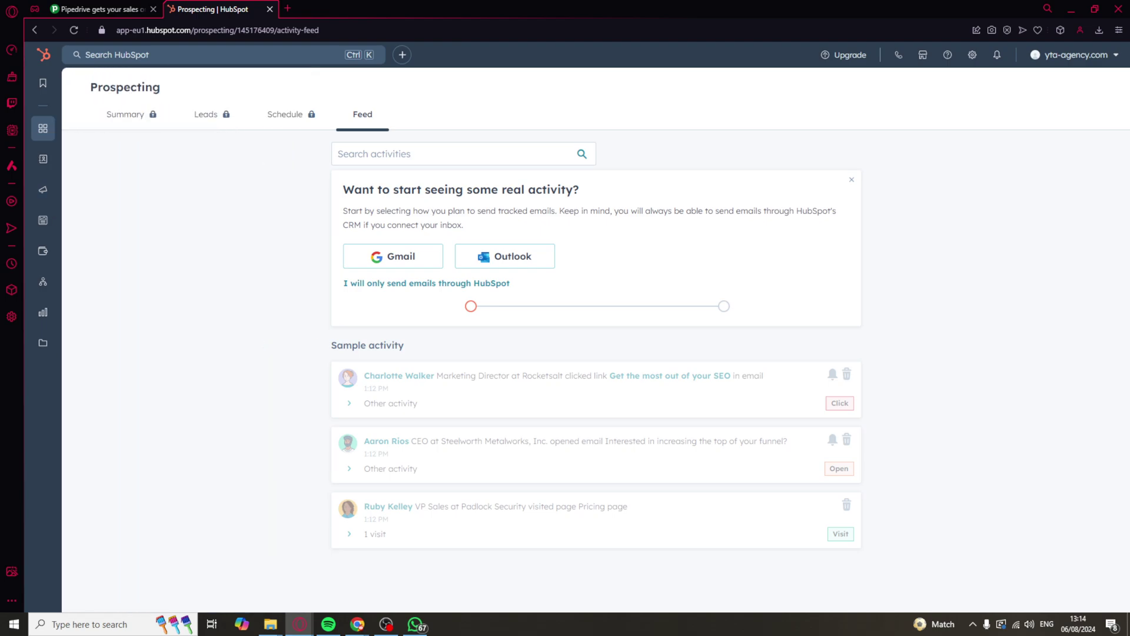
{"action": "mouse_move", "coordinate": [26, 171]}
{"action": "mouse_move", "coordinate": [45, 232]}
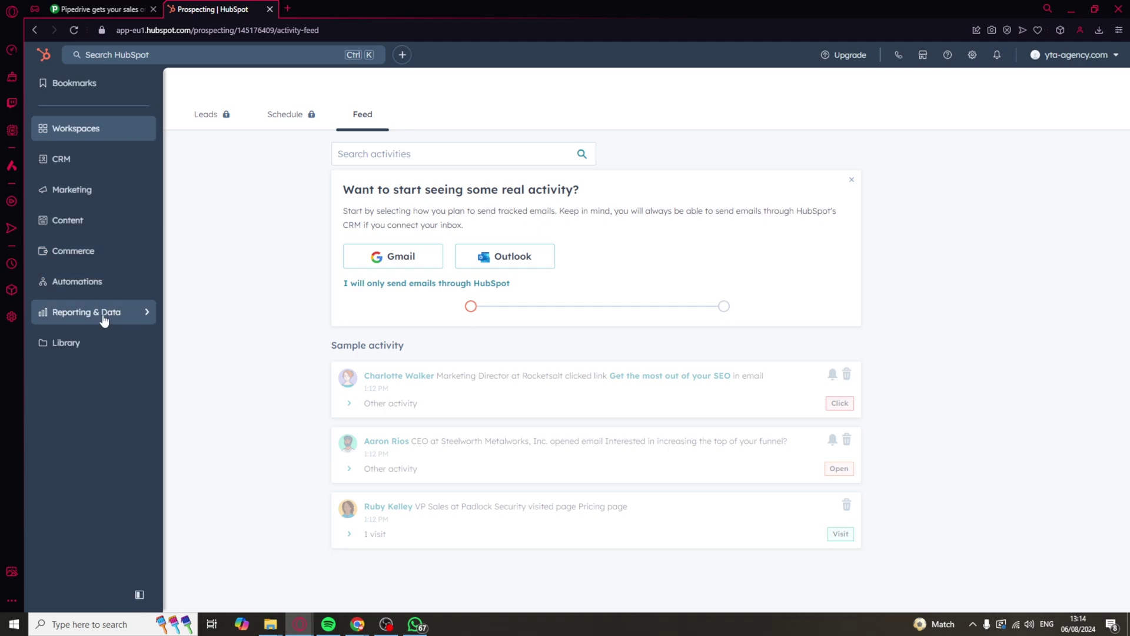
- Review the CRM, Library and Commerce feature groups in HubSpot's sidebar
{"action": "left_click", "coordinate": [63, 157]}
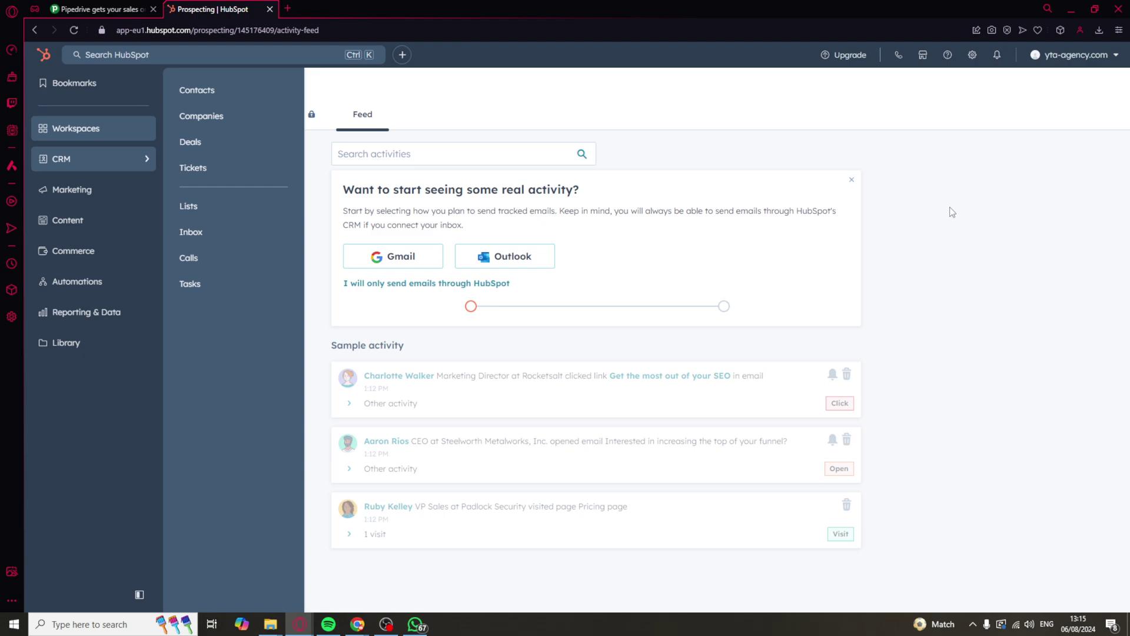
{"action": "left_click", "coordinate": [89, 282]}
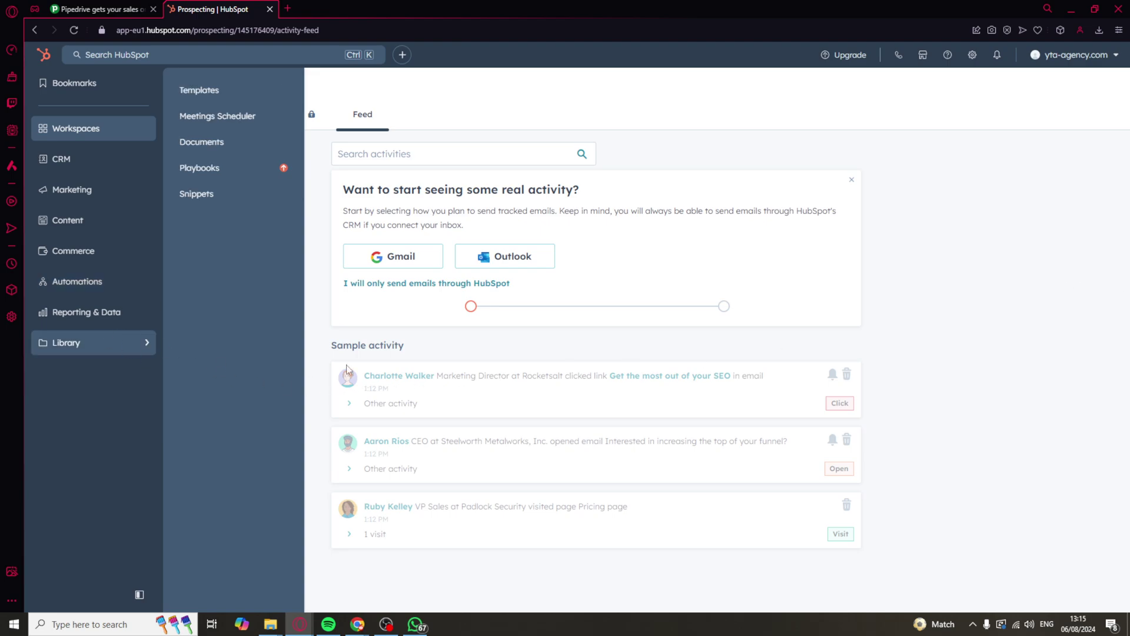
{"action": "mouse_move", "coordinate": [83, 250]}
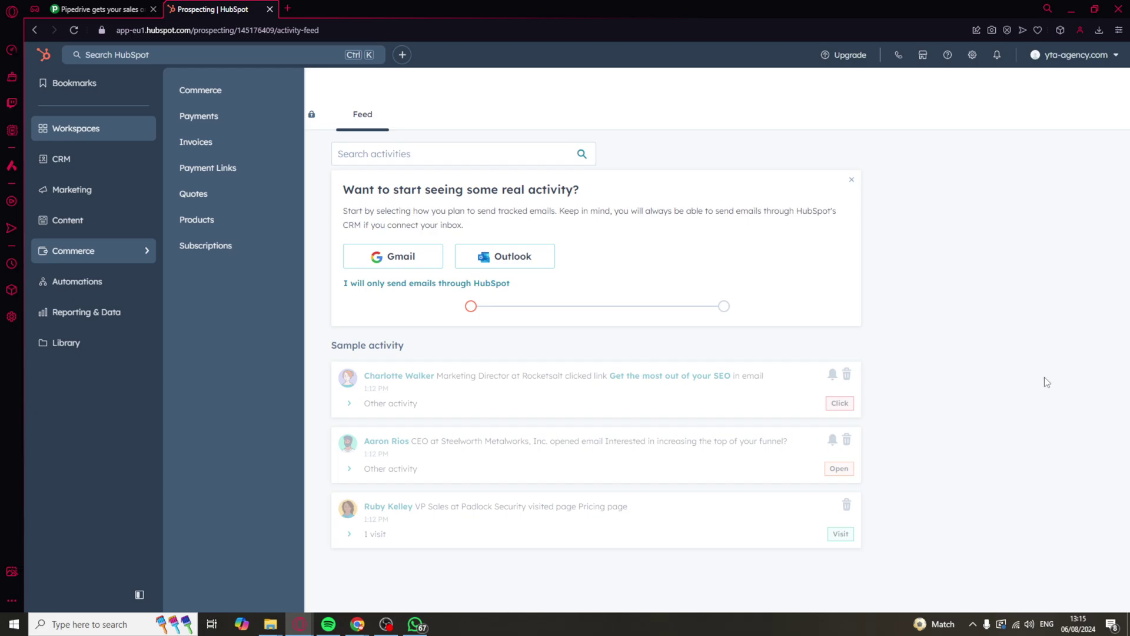
- Bring the Pipedrive account forward to its empty Leads Inbox
{"action": "left_click", "coordinate": [97, 9]}
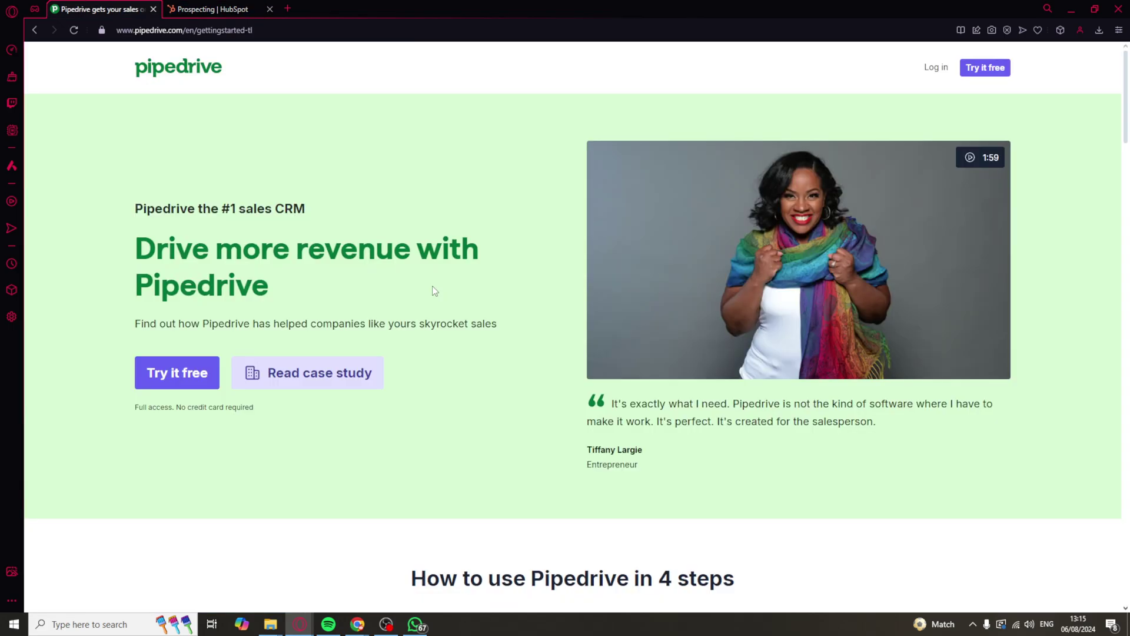
{"action": "left_click", "coordinate": [212, 9]}
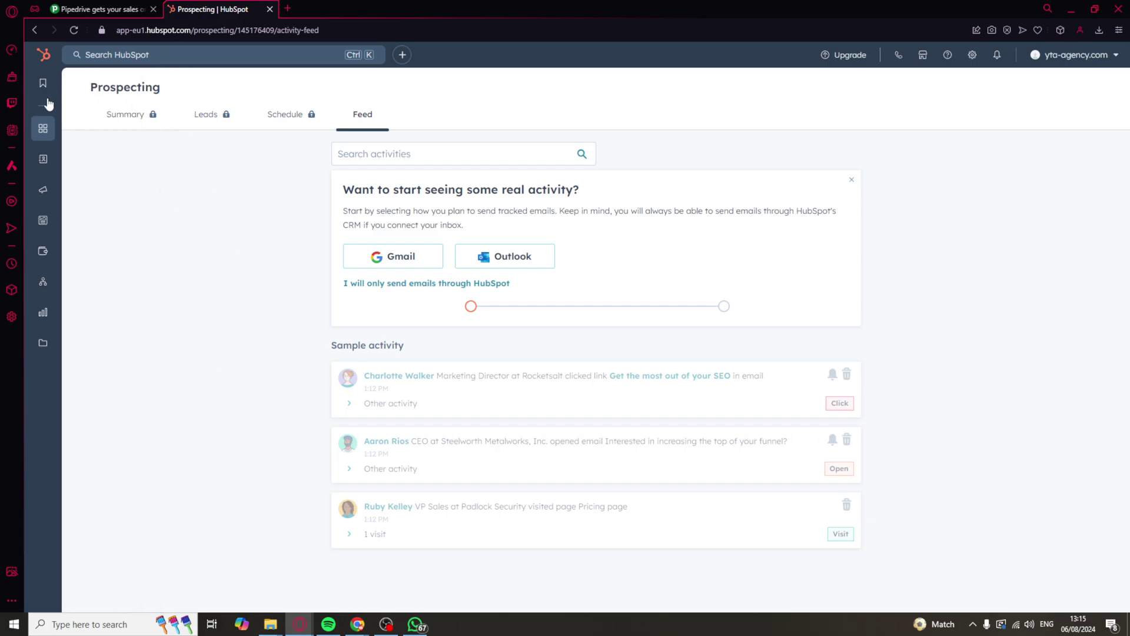
{"action": "left_click", "coordinate": [102, 5]}
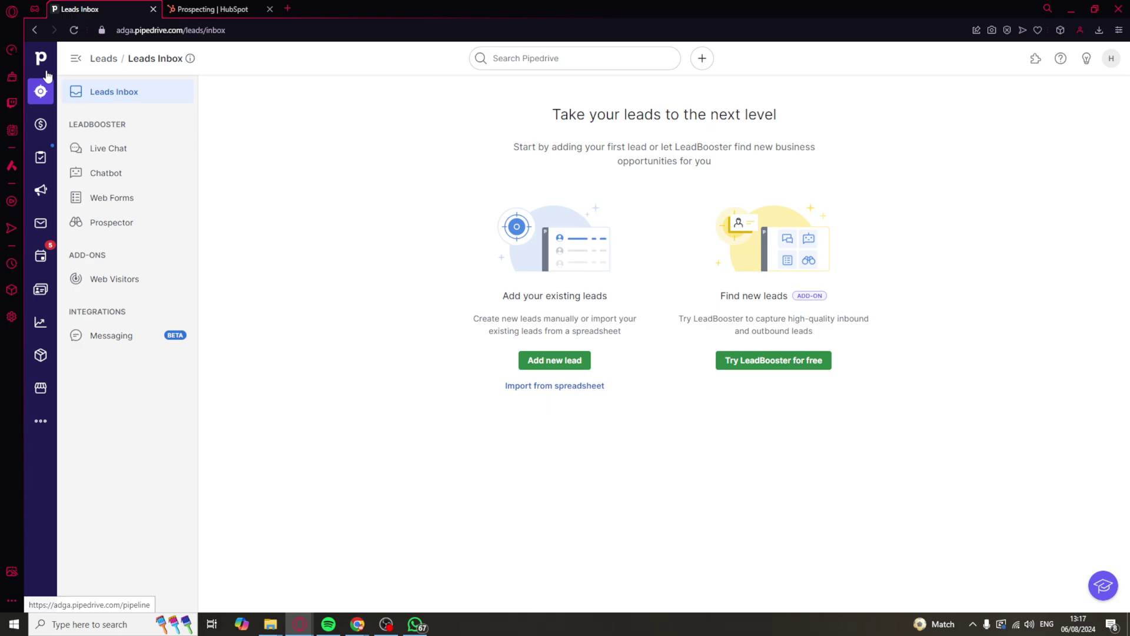
{"action": "left_click", "coordinate": [35, 124]}
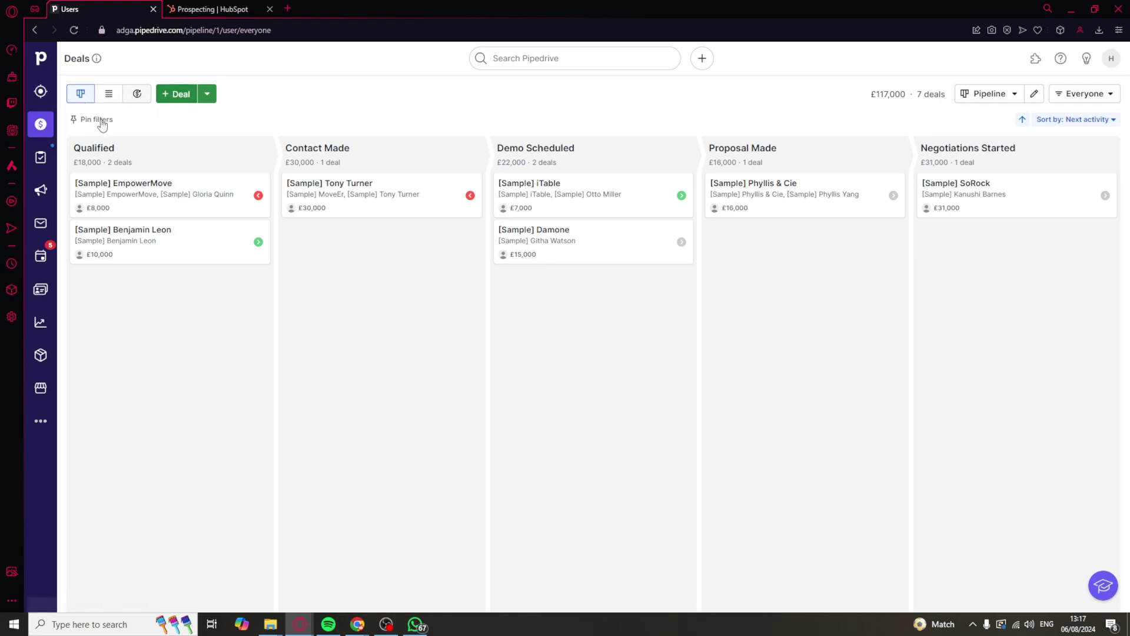
{"action": "left_click", "coordinate": [177, 192]}
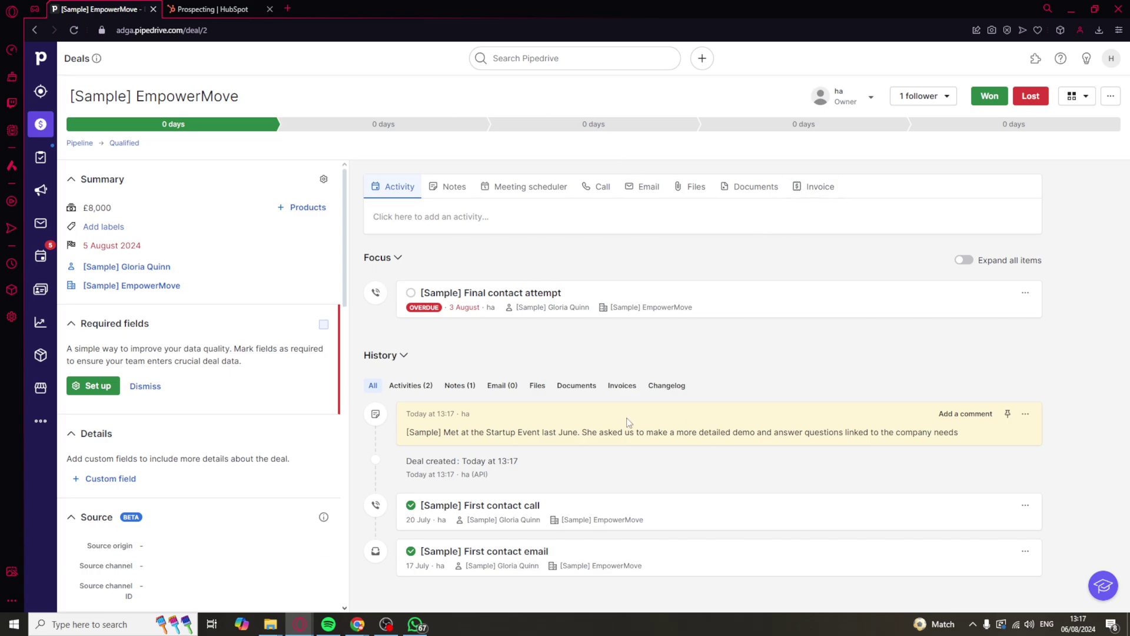
{"action": "left_click", "coordinate": [41, 91]}
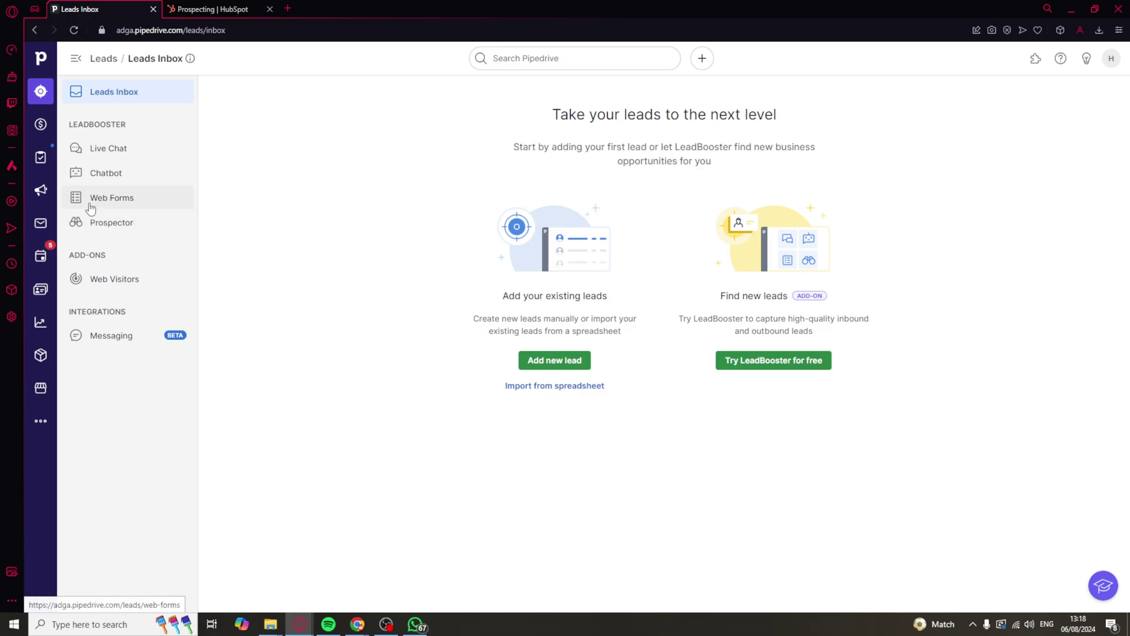
{"action": "left_click", "coordinate": [212, 9]}
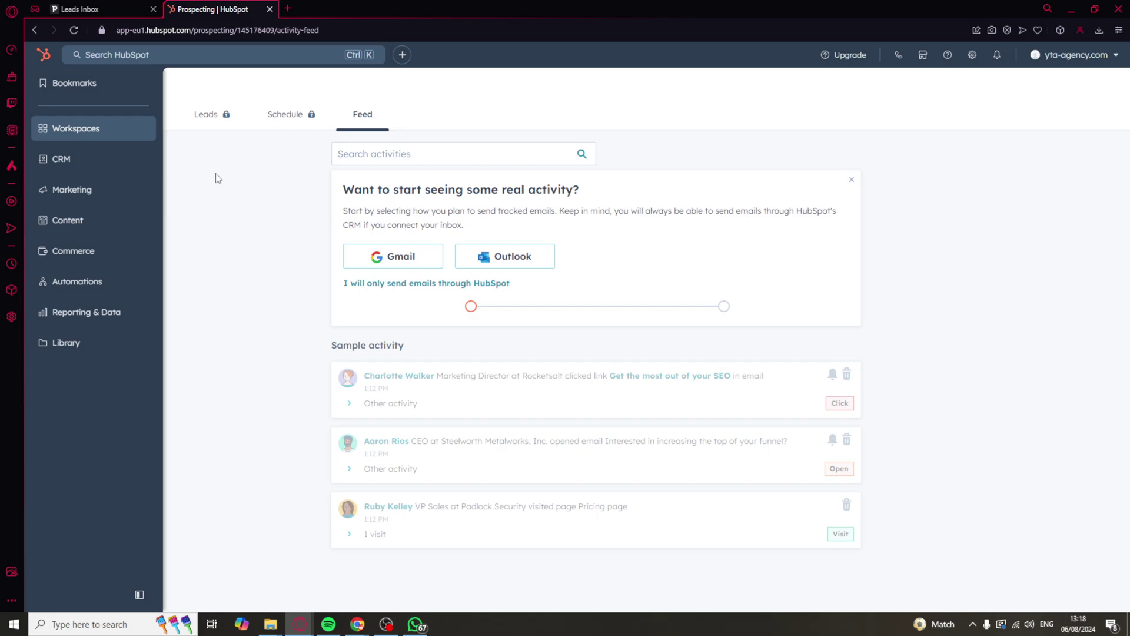
{"action": "left_click", "coordinate": [80, 8]}
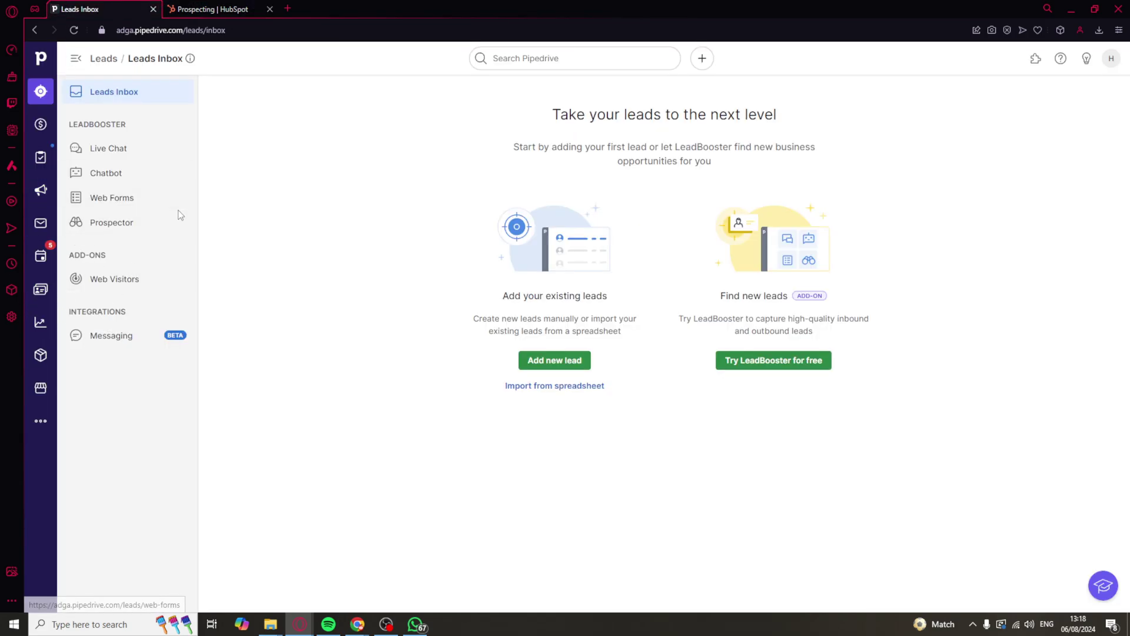
{"action": "key", "text": "ctrl+Tab"}
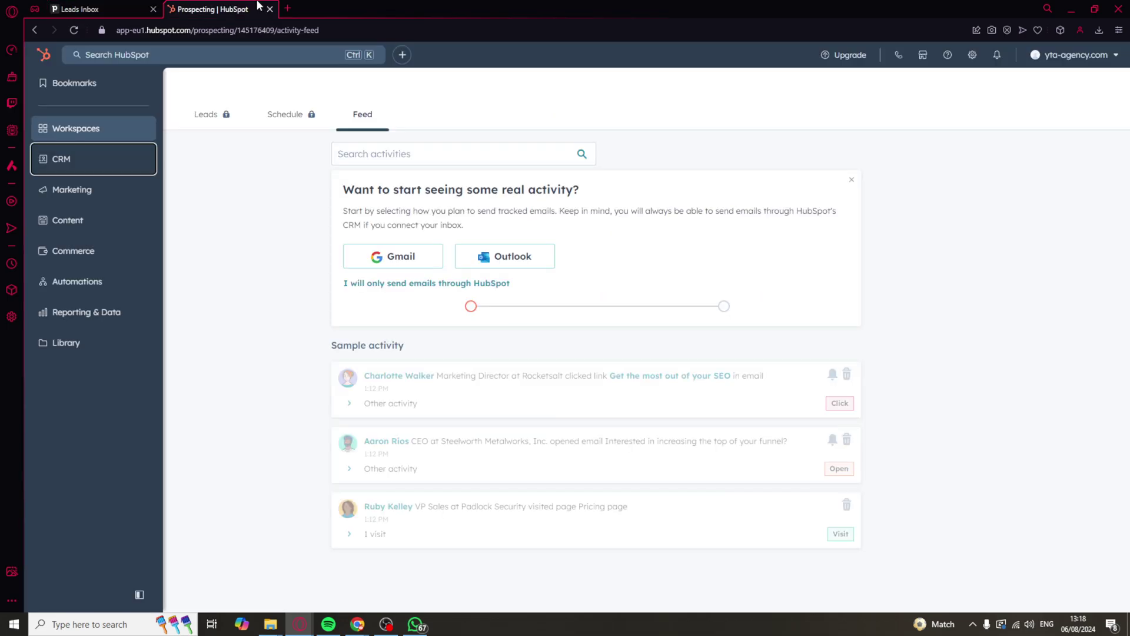
{"action": "key", "text": "Tab"}
{"action": "left_click", "coordinate": [1052, 308]}
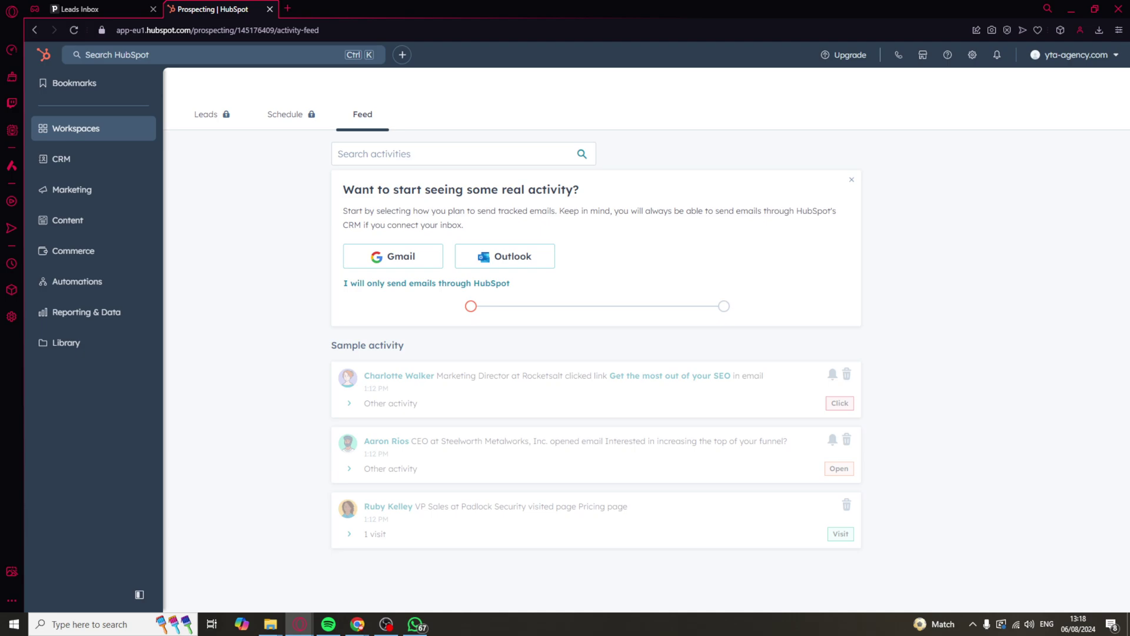
{"action": "left_click", "coordinate": [139, 594]}
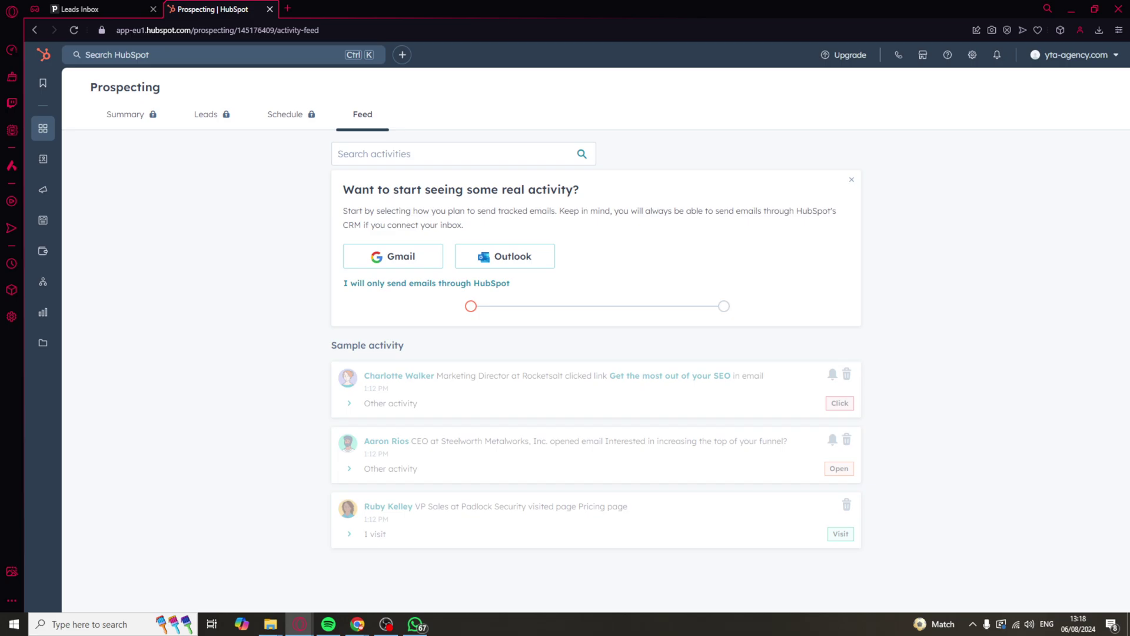
{"action": "left_click", "coordinate": [88, 9]}
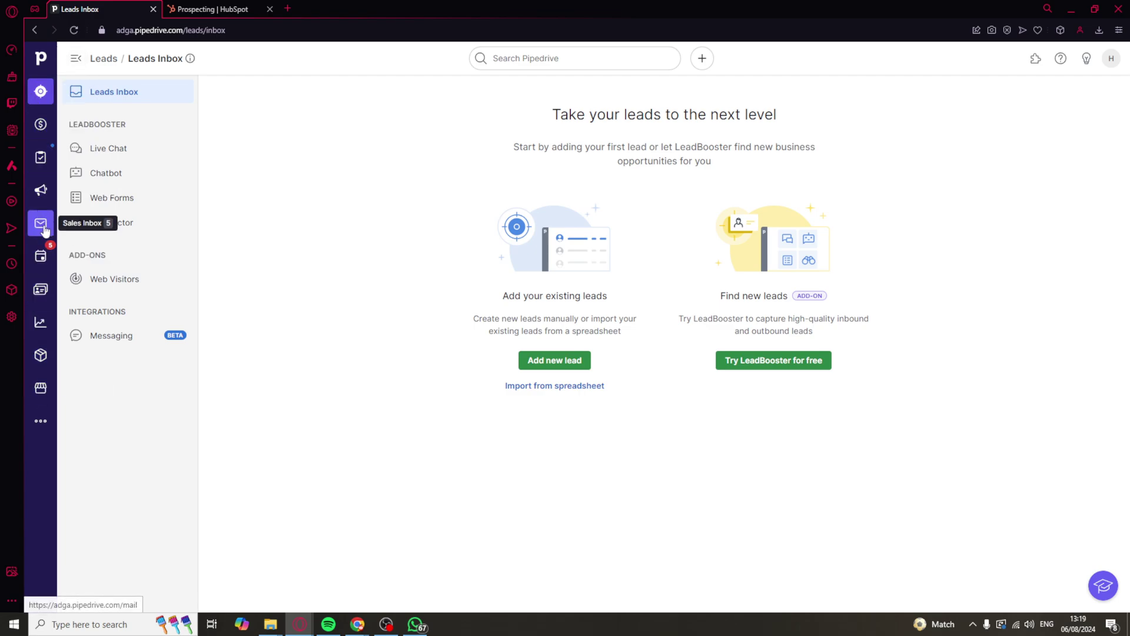
- Open Pipedrive Insights, dismiss the custom reports intro, and scroll through My dashboard
{"action": "left_click", "coordinate": [41, 323]}
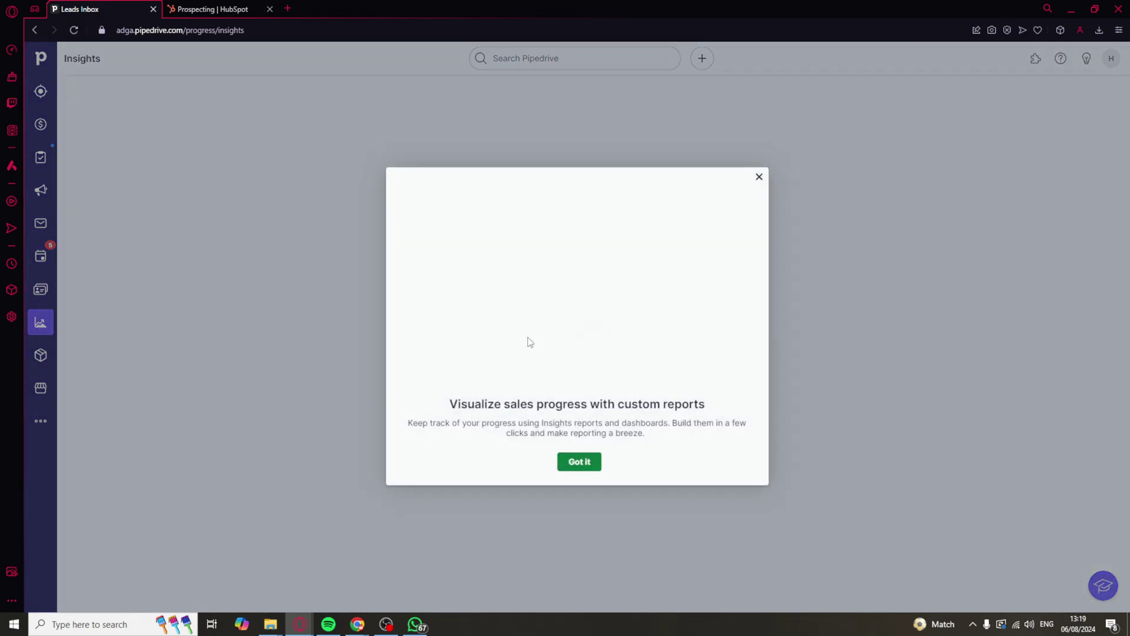
{"action": "left_click", "coordinate": [760, 179]}
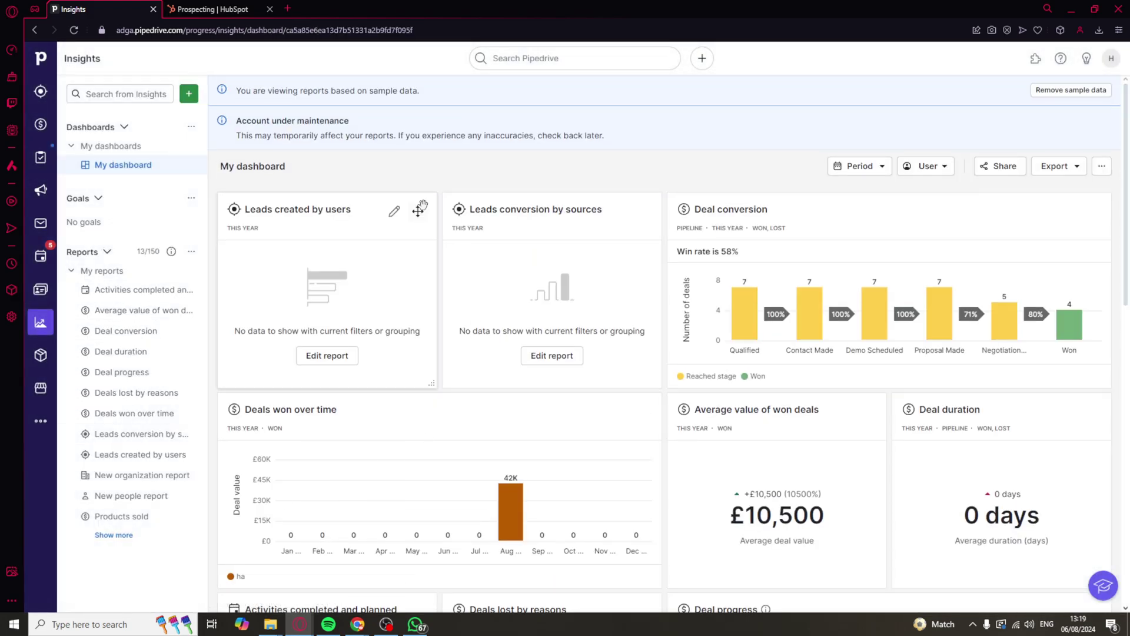
{"action": "scroll", "coordinate": [351, 185], "scroll_direction": "down", "scroll_amount": 1}
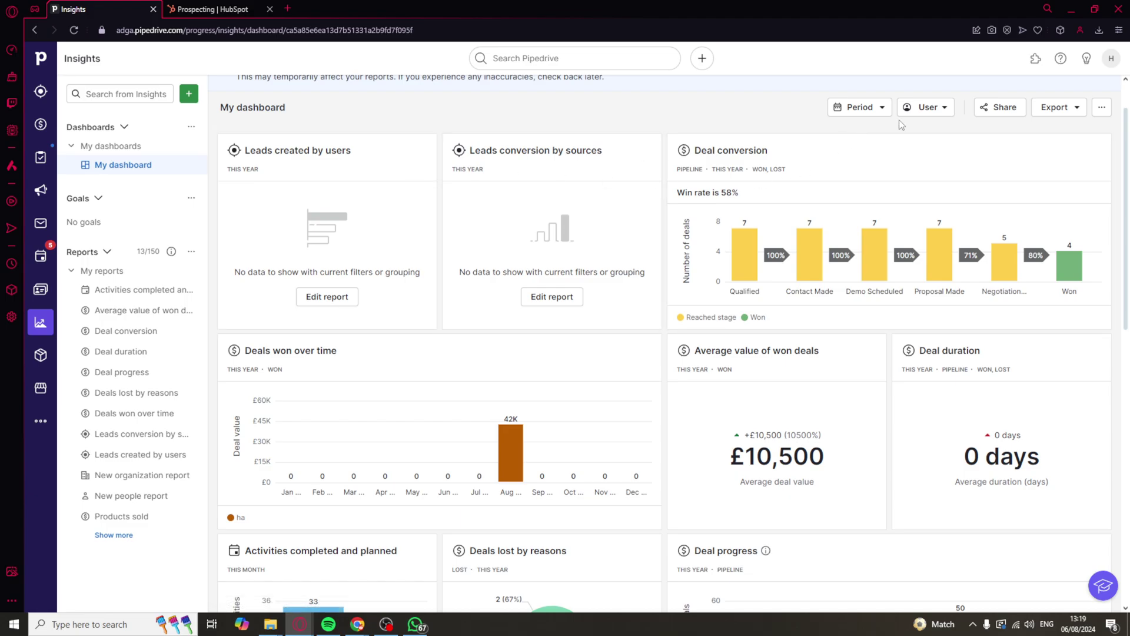
{"action": "scroll", "coordinate": [465, 400], "scroll_direction": "down", "scroll_amount": 2}
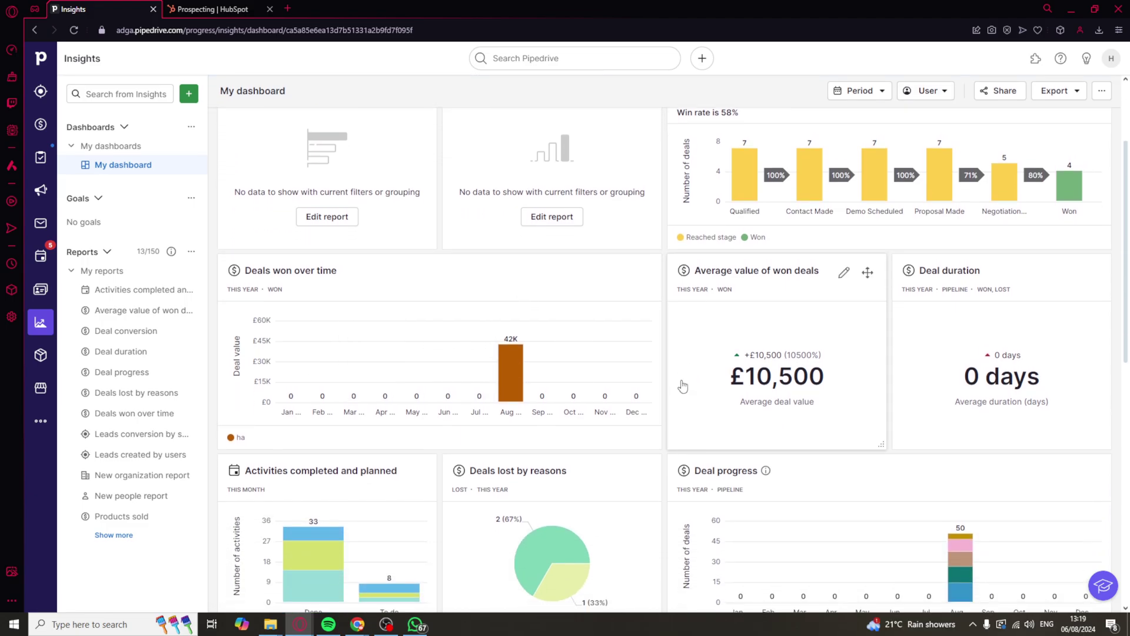
{"action": "scroll", "coordinate": [668, 436], "scroll_direction": "down", "scroll_amount": 5}
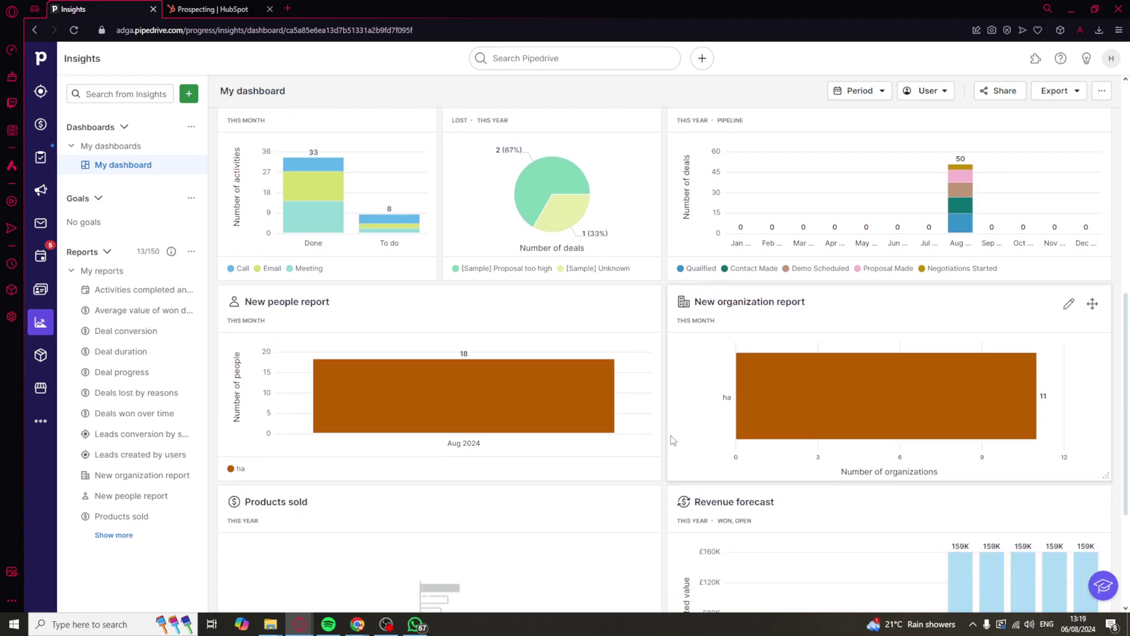
{"action": "scroll", "coordinate": [669, 438], "scroll_direction": "up", "scroll_amount": 3}
{"action": "scroll", "coordinate": [669, 439], "scroll_direction": "up", "scroll_amount": 5}
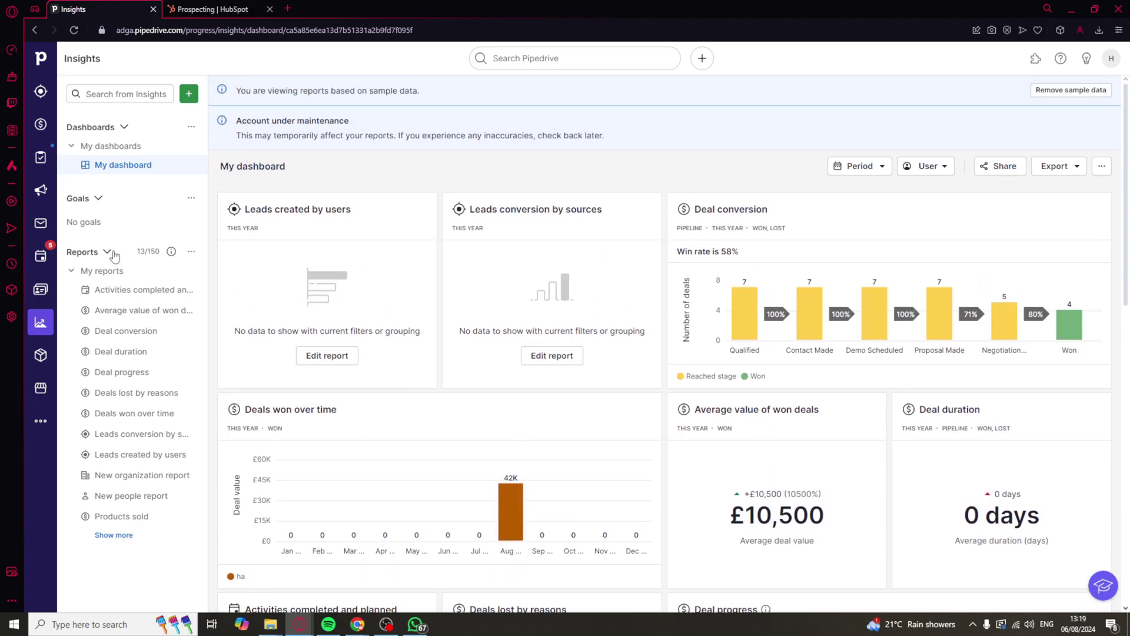
- Preview forecast report types for a new Pipedrive report, then cancel the Add new report dialog
{"action": "left_click", "coordinate": [188, 94]}
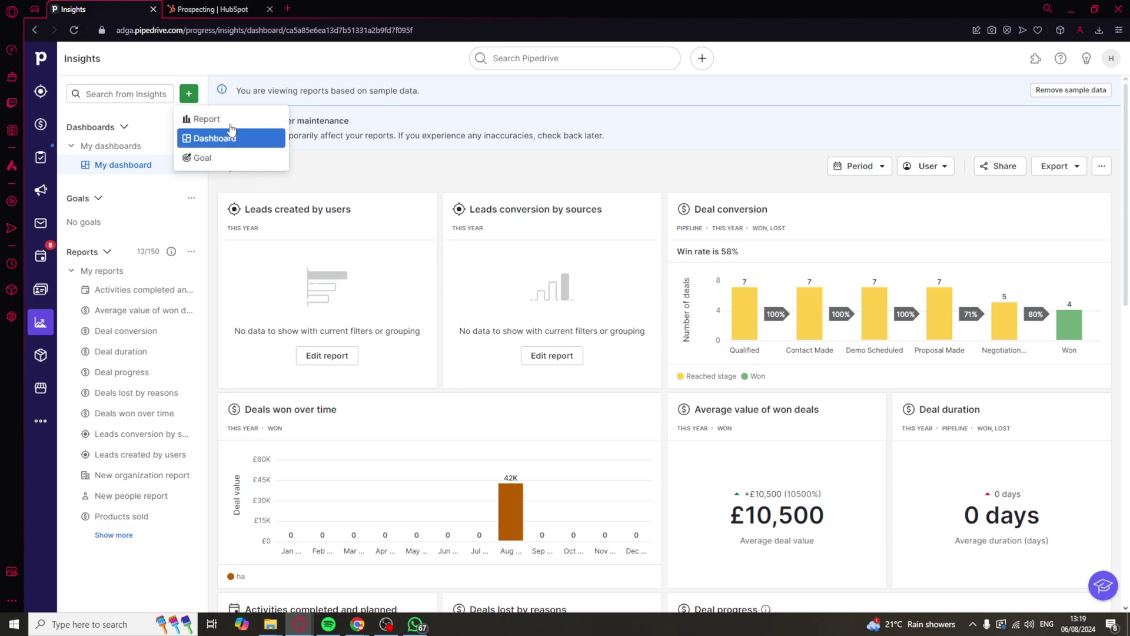
{"action": "left_click", "coordinate": [223, 119]}
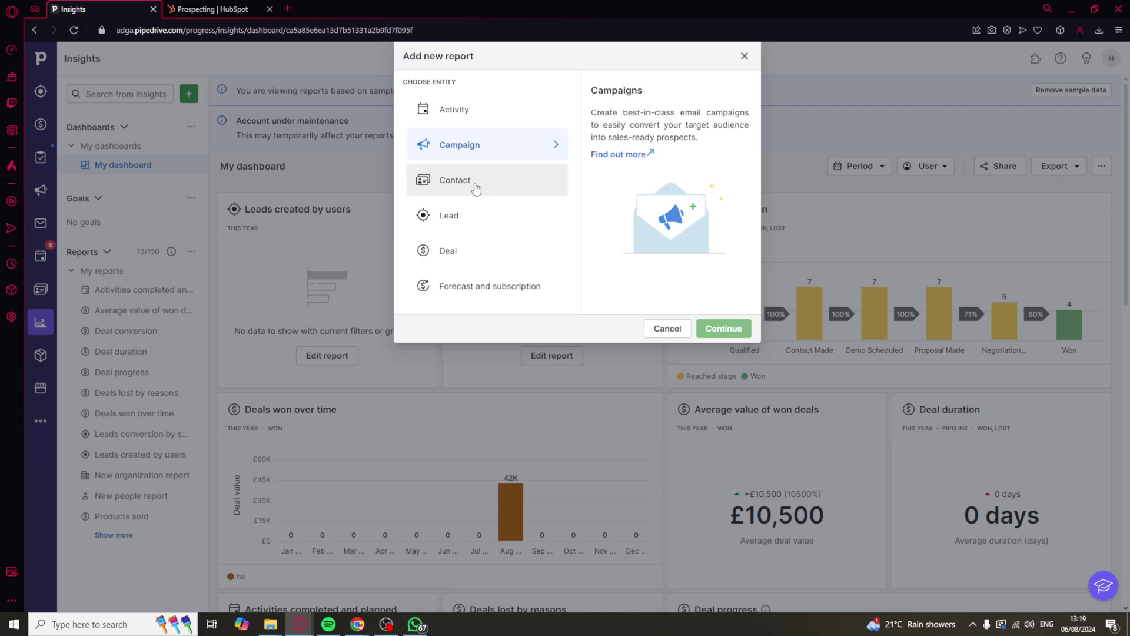
{"action": "left_click", "coordinate": [465, 283]}
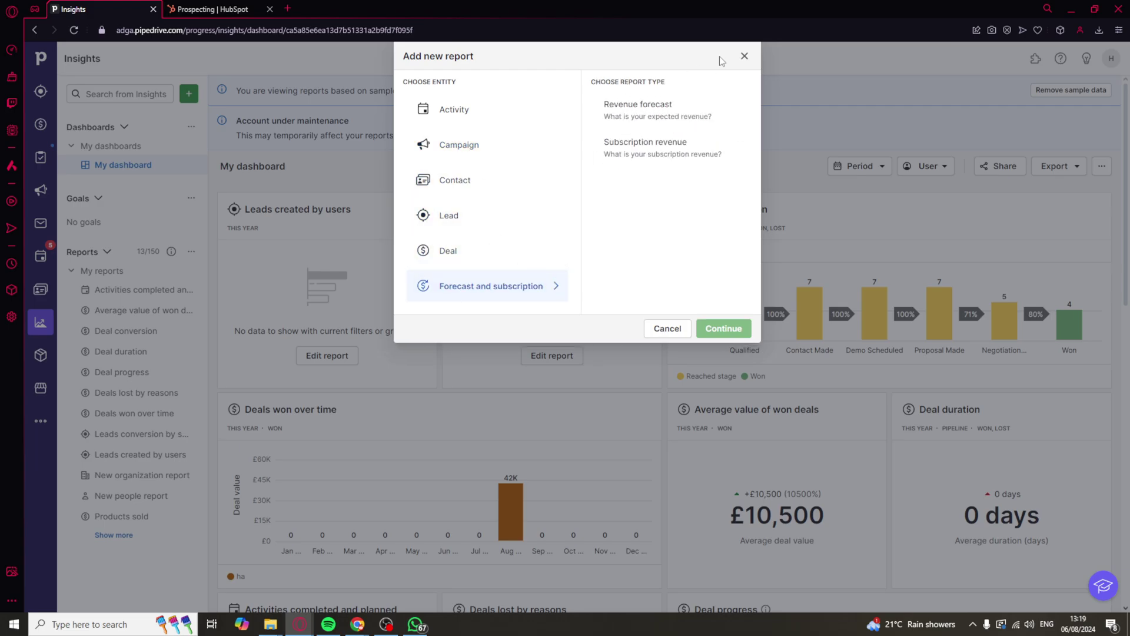
{"action": "left_click", "coordinate": [744, 55]}
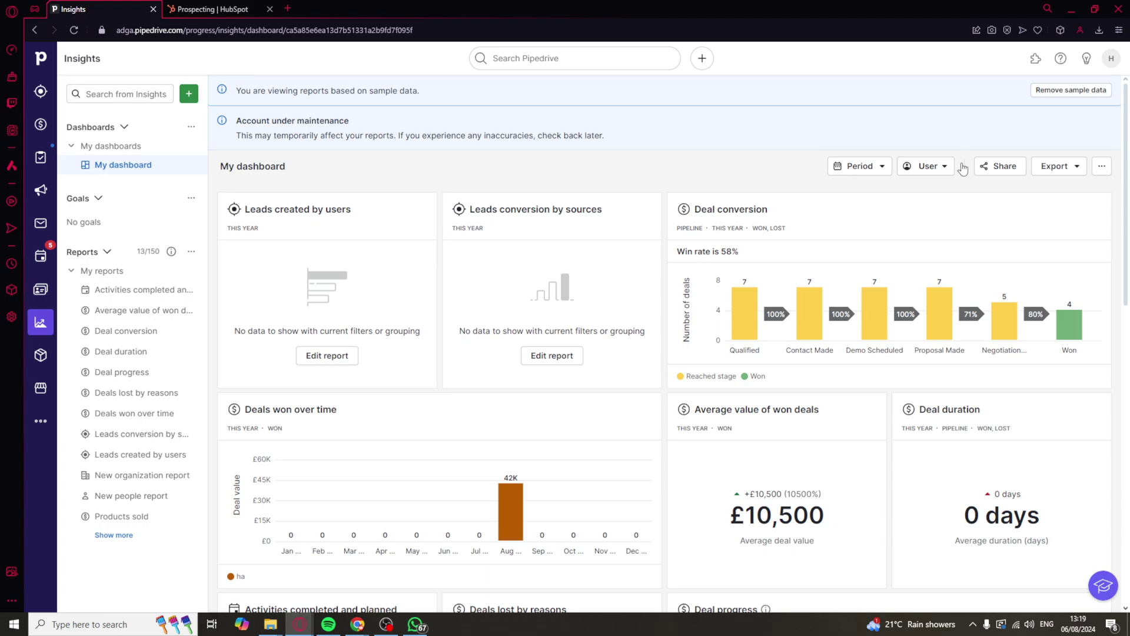
{"action": "mouse_move", "coordinate": [761, 304]}
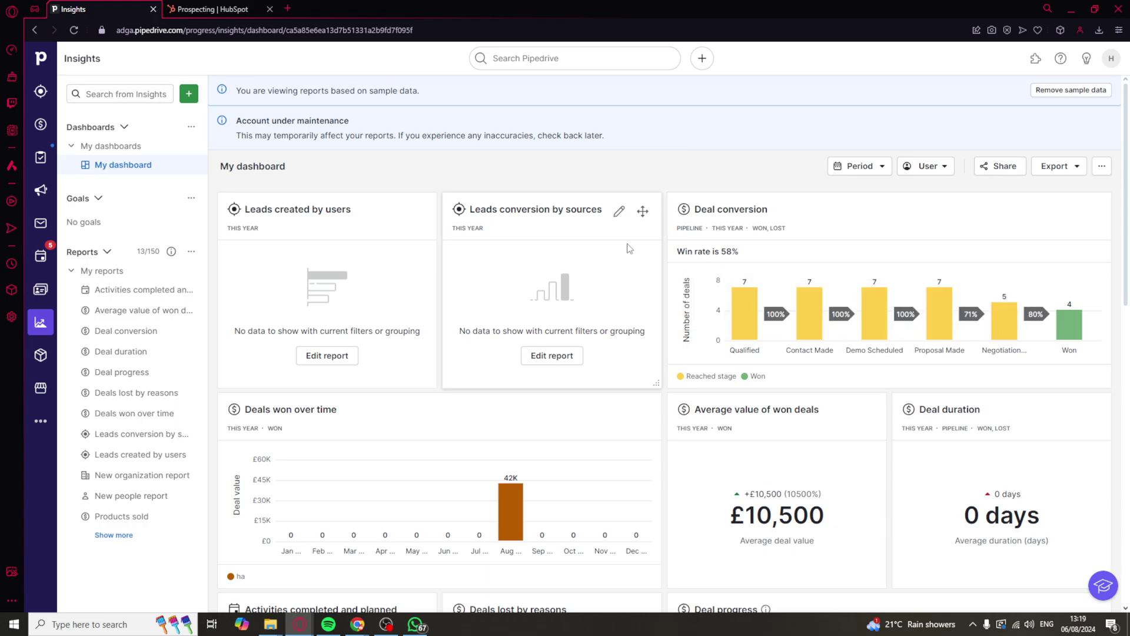
- Open HubSpot's Reports list and view its Favorites, Custom reports and All reports views
{"action": "left_click", "coordinate": [230, 7]}
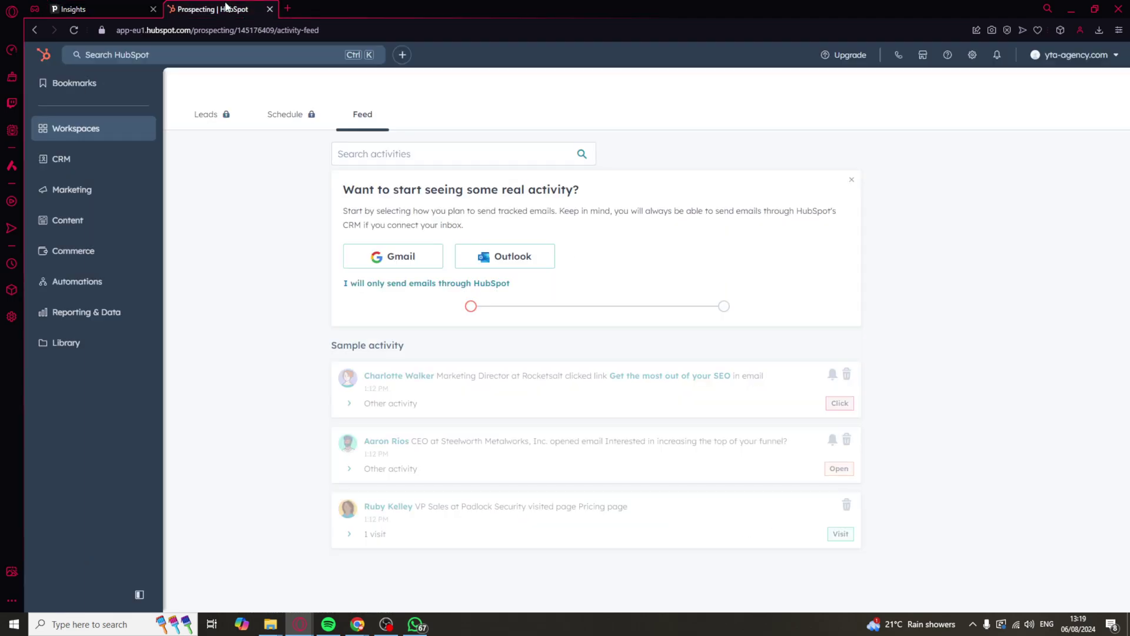
{"action": "left_click", "coordinate": [106, 310]}
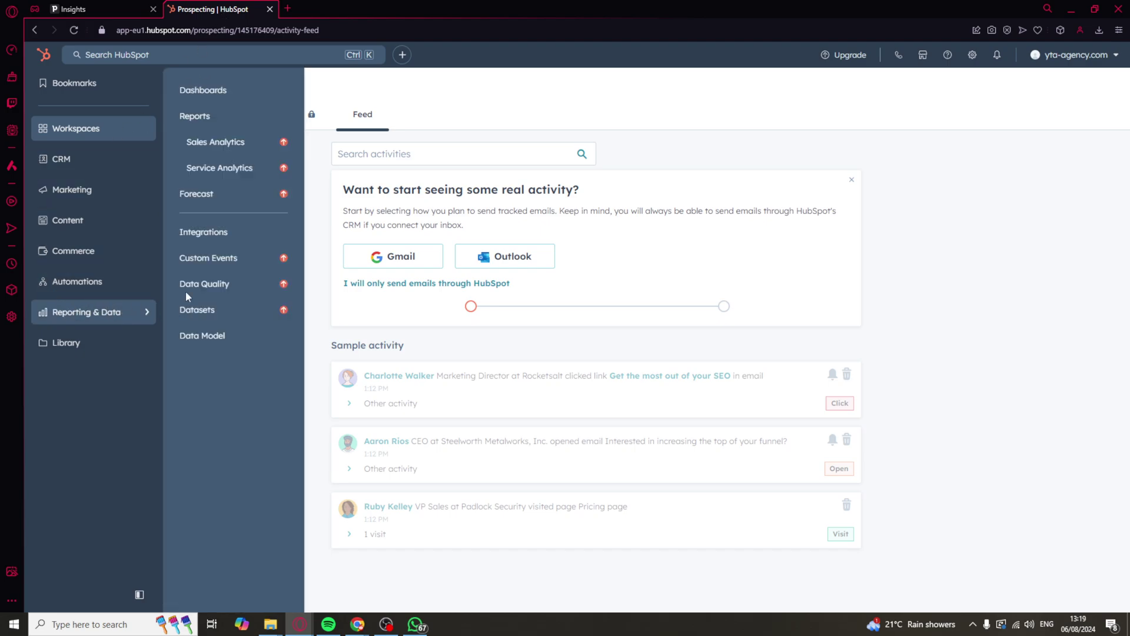
{"action": "left_click", "coordinate": [211, 116]}
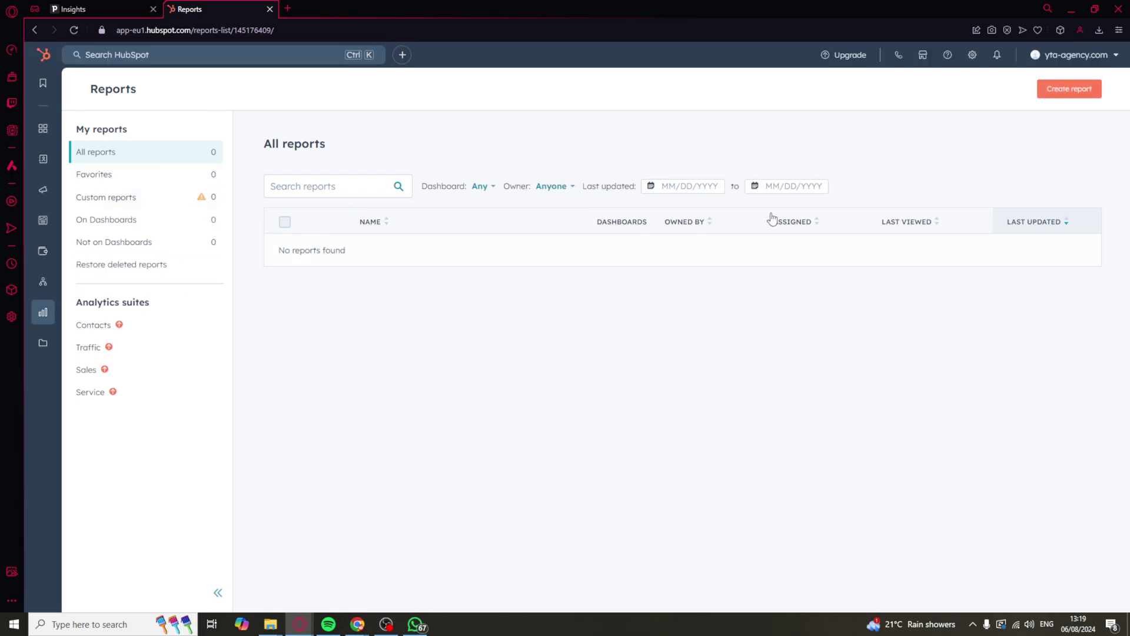
{"action": "left_click", "coordinate": [131, 175]}
{"action": "left_click", "coordinate": [124, 199]}
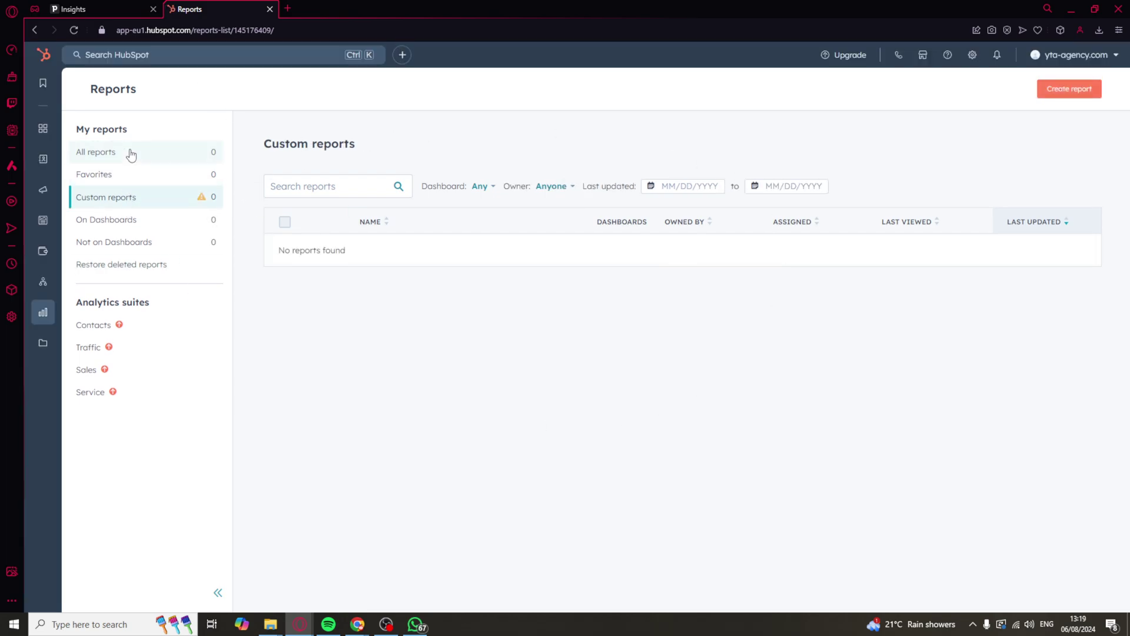
{"action": "left_click", "coordinate": [132, 153]}
- Compare with Pipedrive's dashboard, then open HubSpot's Create report page of templates
{"action": "left_click", "coordinate": [73, 9]}
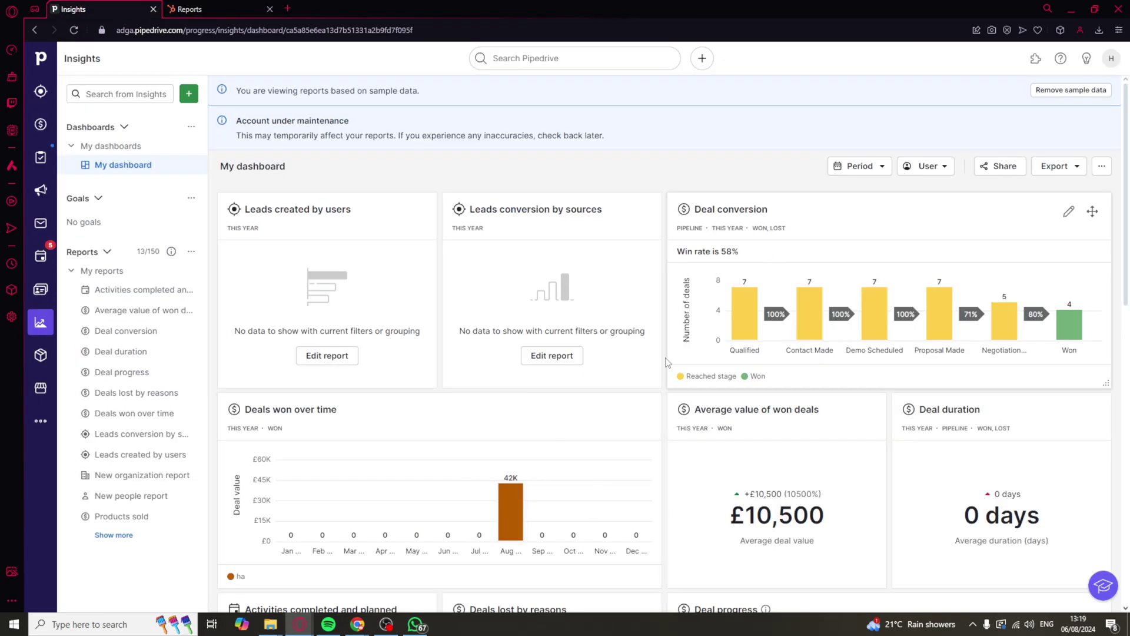
{"action": "left_click", "coordinate": [189, 10]}
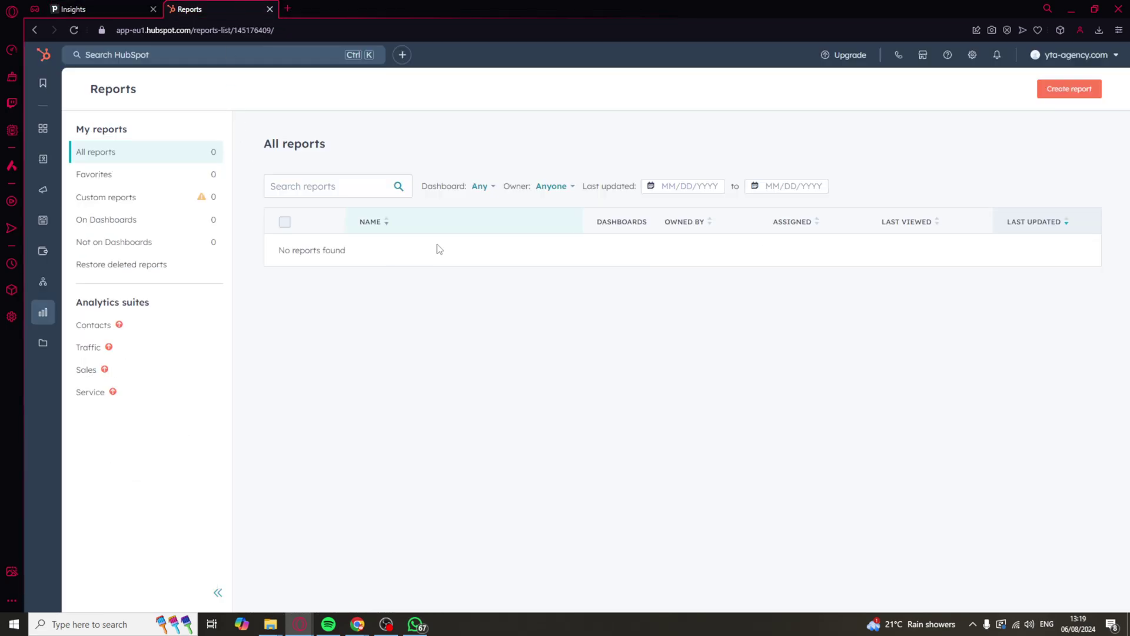
{"action": "left_click", "coordinate": [1065, 93]}
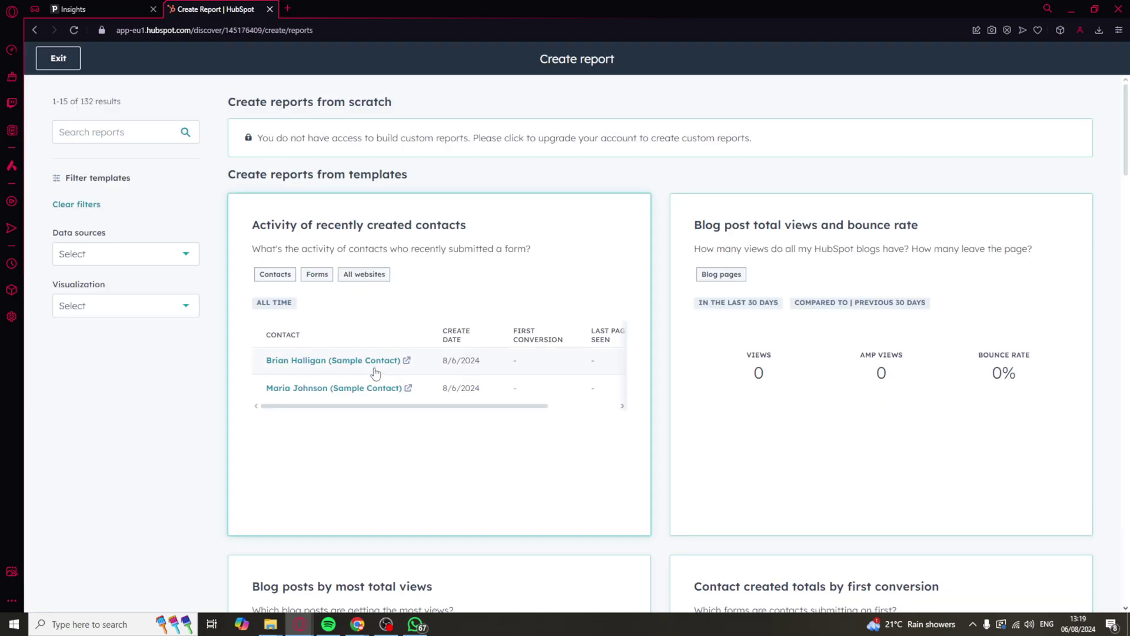
{"action": "scroll", "coordinate": [497, 384], "scroll_direction": "down", "scroll_amount": 4}
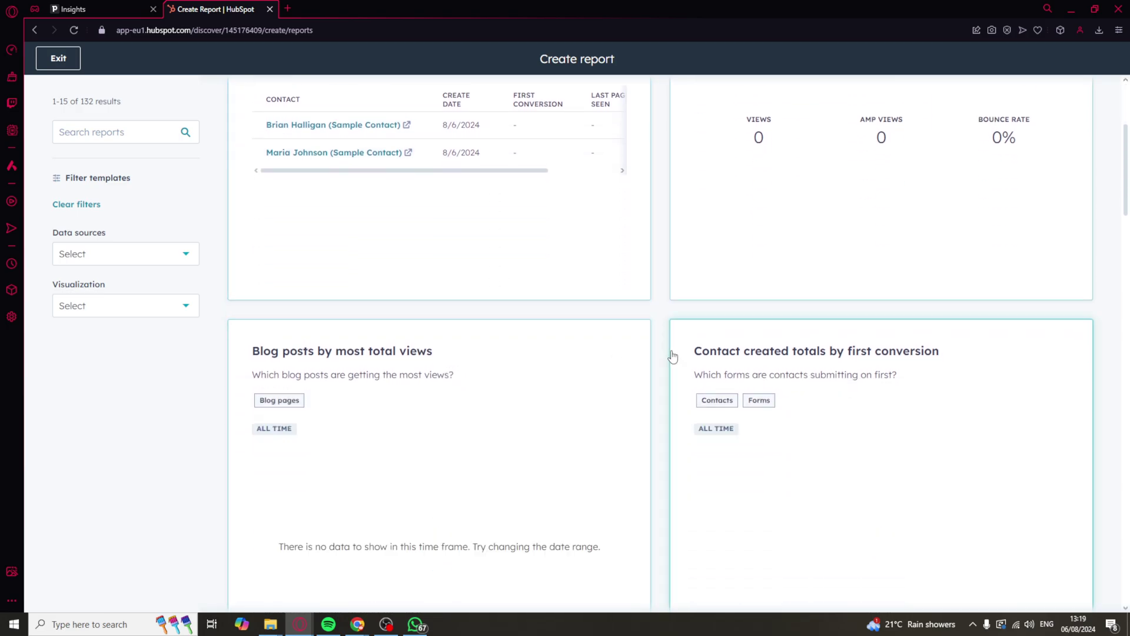
{"action": "scroll", "coordinate": [658, 470], "scroll_direction": "down", "scroll_amount": 10}
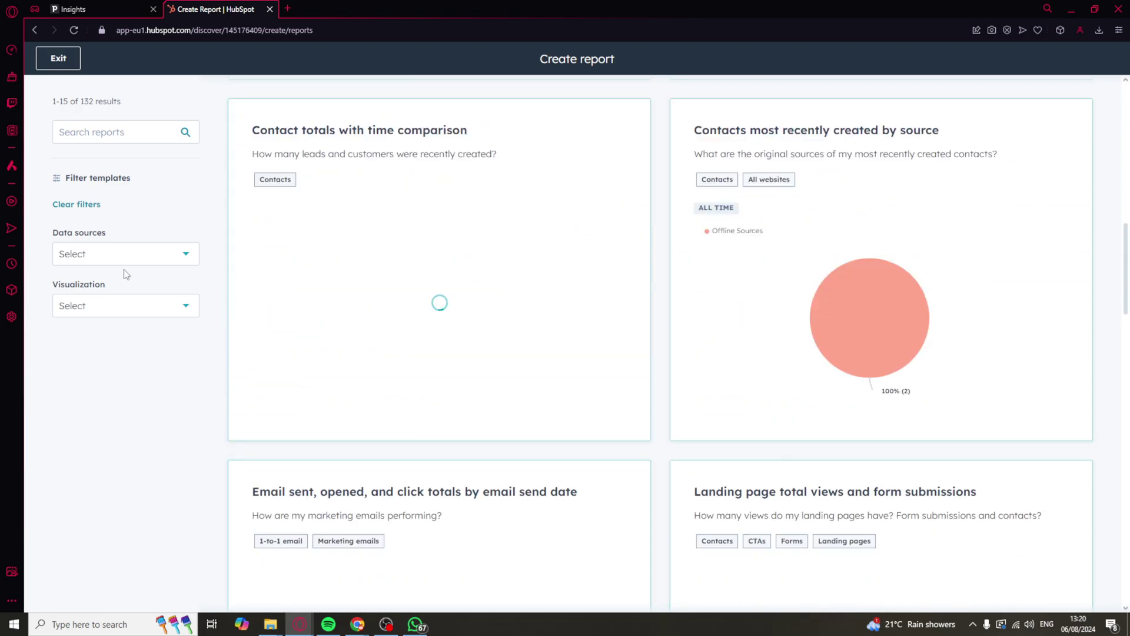
{"action": "scroll", "coordinate": [370, 414], "scroll_direction": "up", "scroll_amount": 1}
{"action": "scroll", "coordinate": [370, 414], "scroll_direction": "up", "scroll_amount": 12}
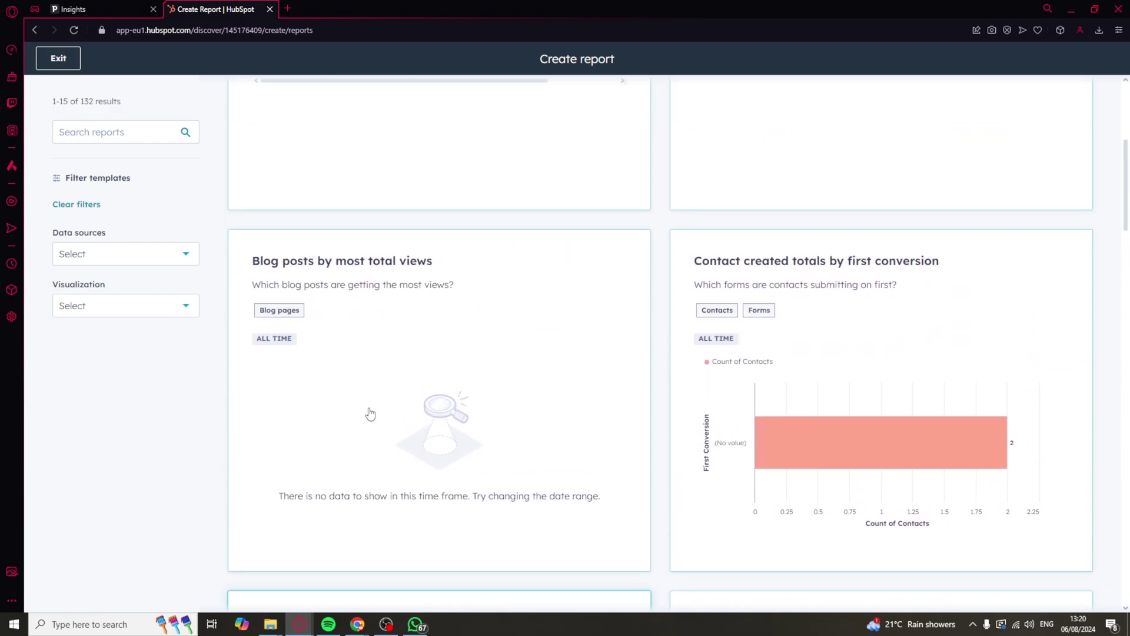
{"action": "left_click", "coordinate": [400, 216]}
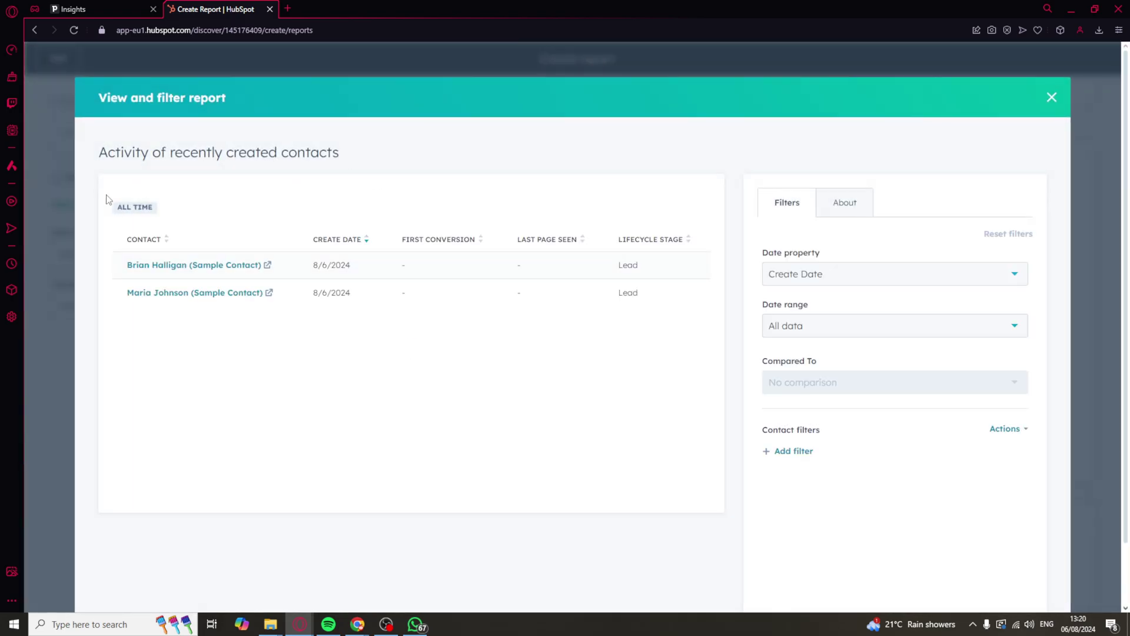
{"action": "left_click", "coordinate": [1052, 97]}
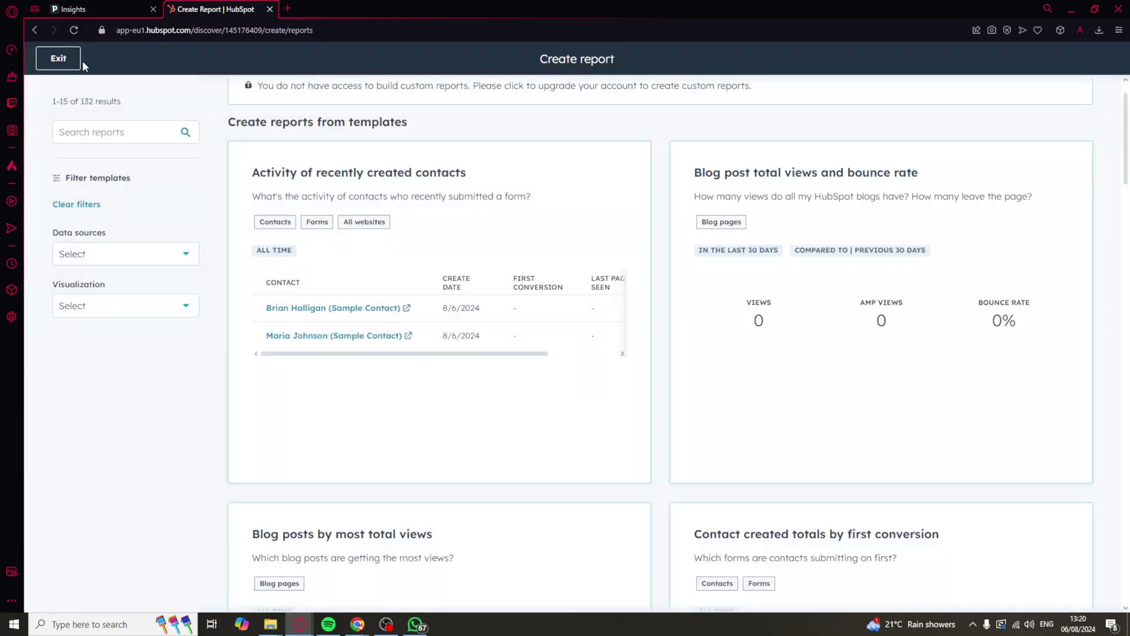
- Scroll Pipedrive's Insights dashboard down to Revenue forecast, then return to HubSpot's empty Reports list
{"action": "left_click", "coordinate": [96, 9]}
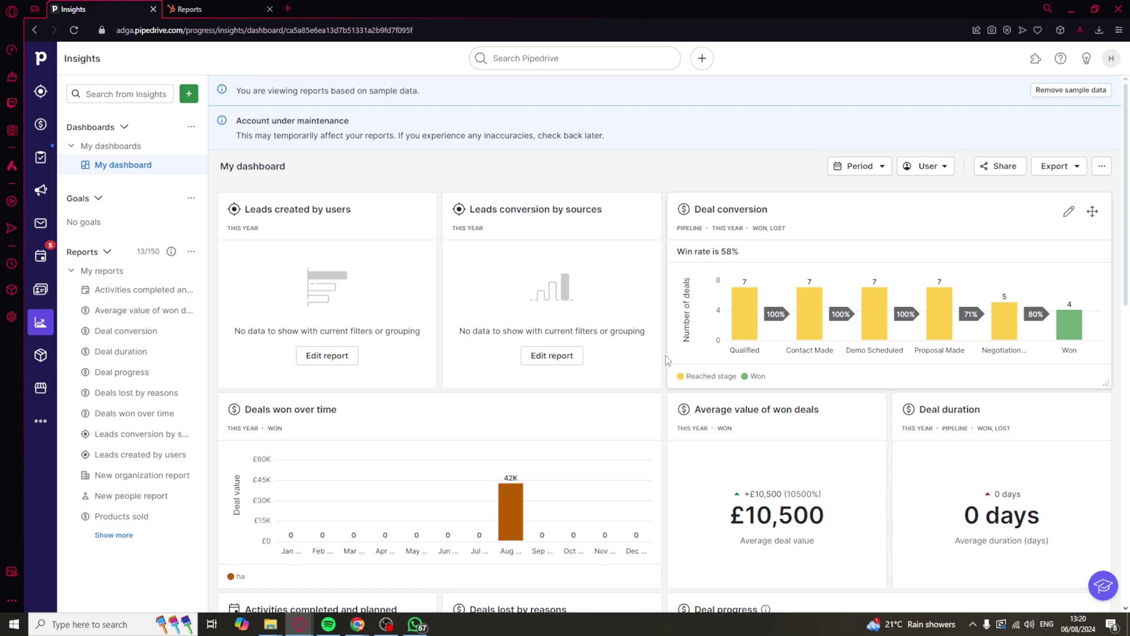
{"action": "scroll", "coordinate": [663, 359], "scroll_direction": "down", "scroll_amount": 1}
{"action": "scroll", "coordinate": [662, 355], "scroll_direction": "down", "scroll_amount": 3}
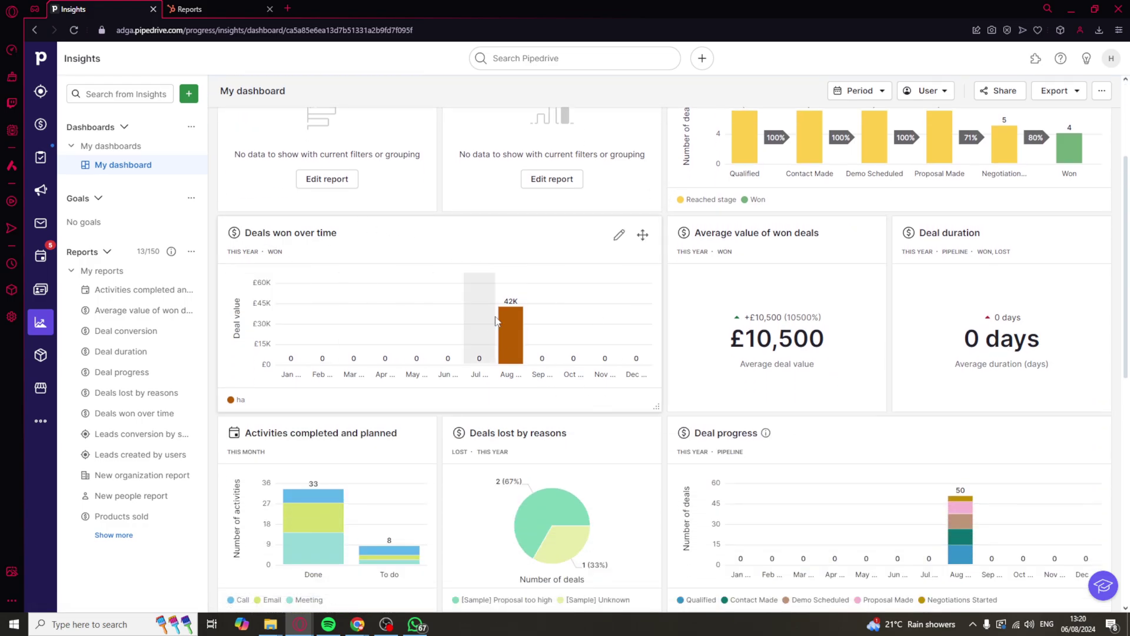
{"action": "mouse_move", "coordinate": [511, 326]}
{"action": "scroll", "coordinate": [511, 325], "scroll_direction": "down", "scroll_amount": 9}
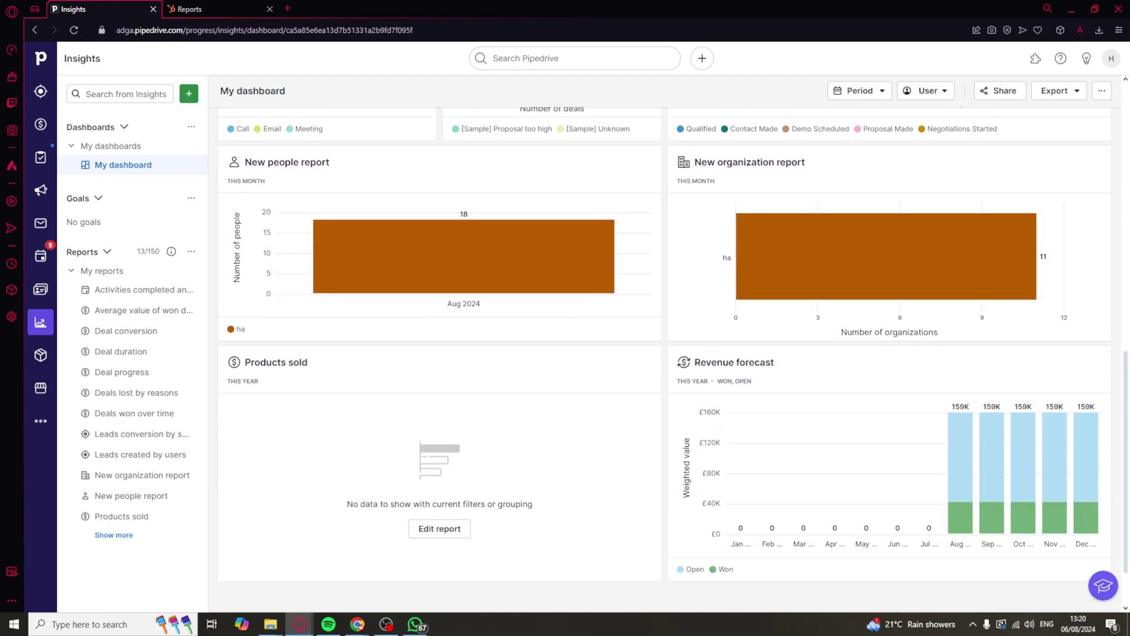
{"action": "key", "text": "ctrl+Tab"}
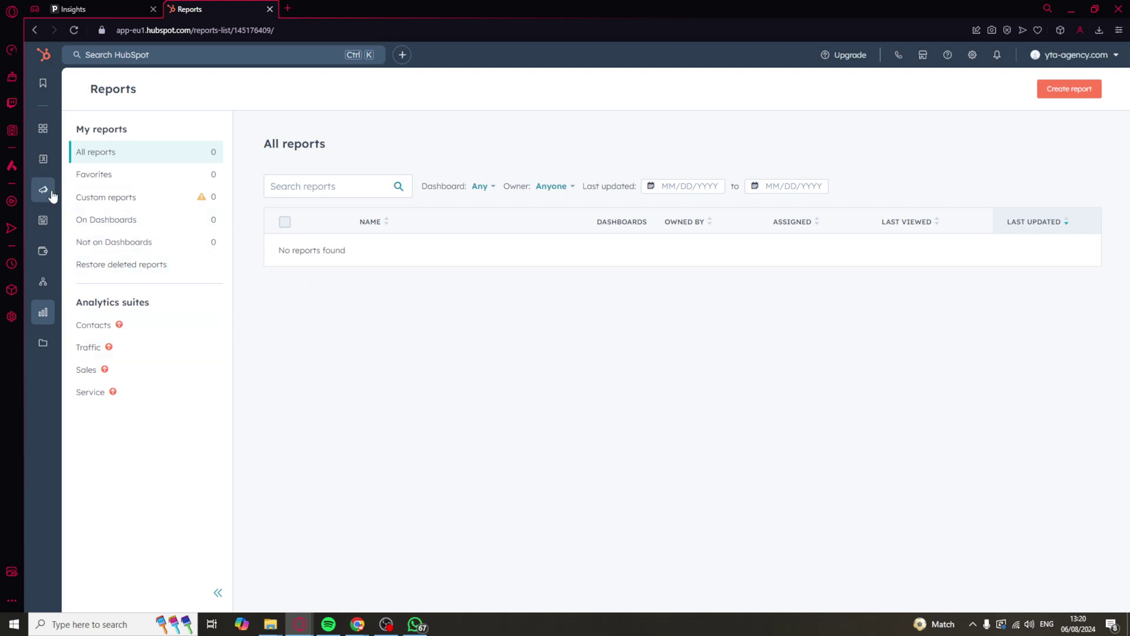
- Go to HubSpot's CRM > Contacts list, then switch to the Pipedrive dashboard
{"action": "mouse_move", "coordinate": [52, 196]}
{"action": "mouse_move", "coordinate": [82, 160]}
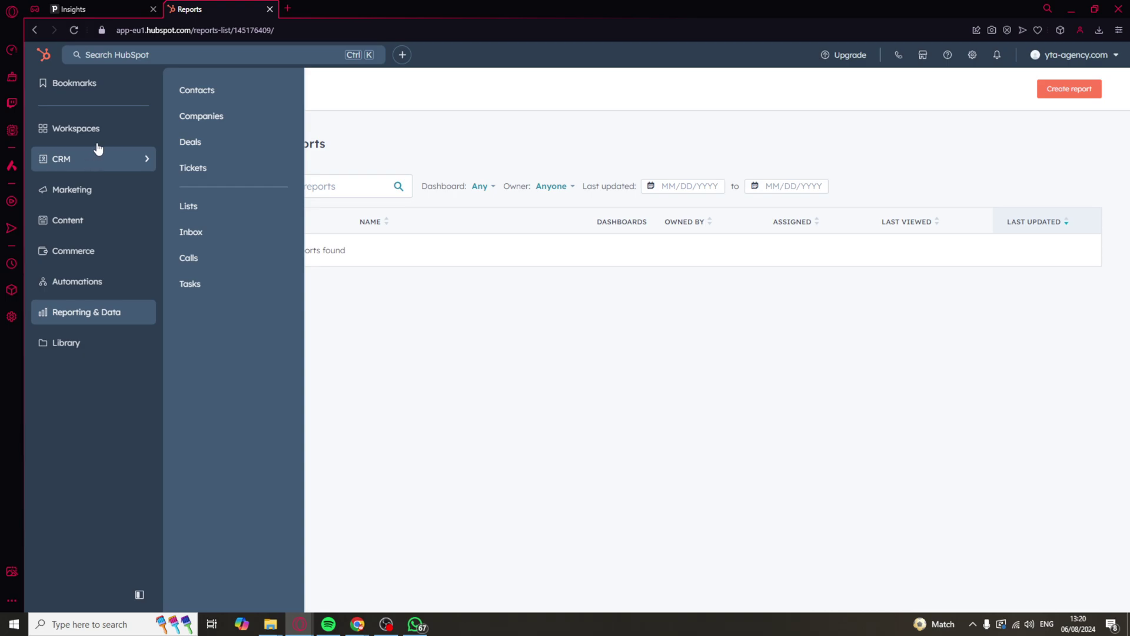
{"action": "mouse_move", "coordinate": [124, 171]}
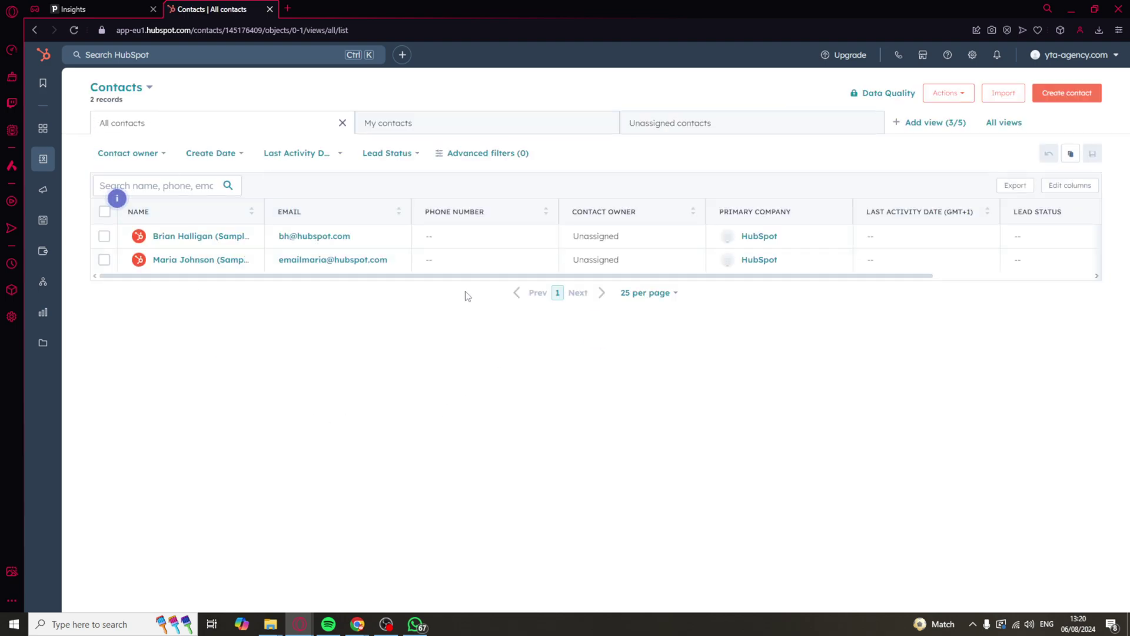
{"action": "mouse_move", "coordinate": [52, 164]}
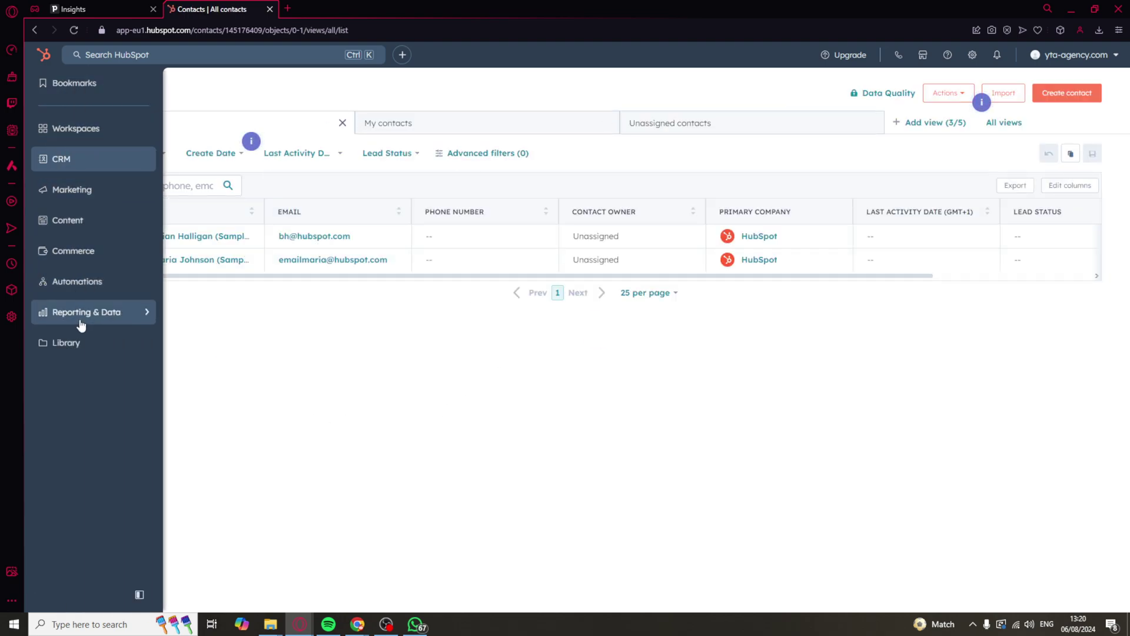
{"action": "mouse_move", "coordinate": [83, 311]}
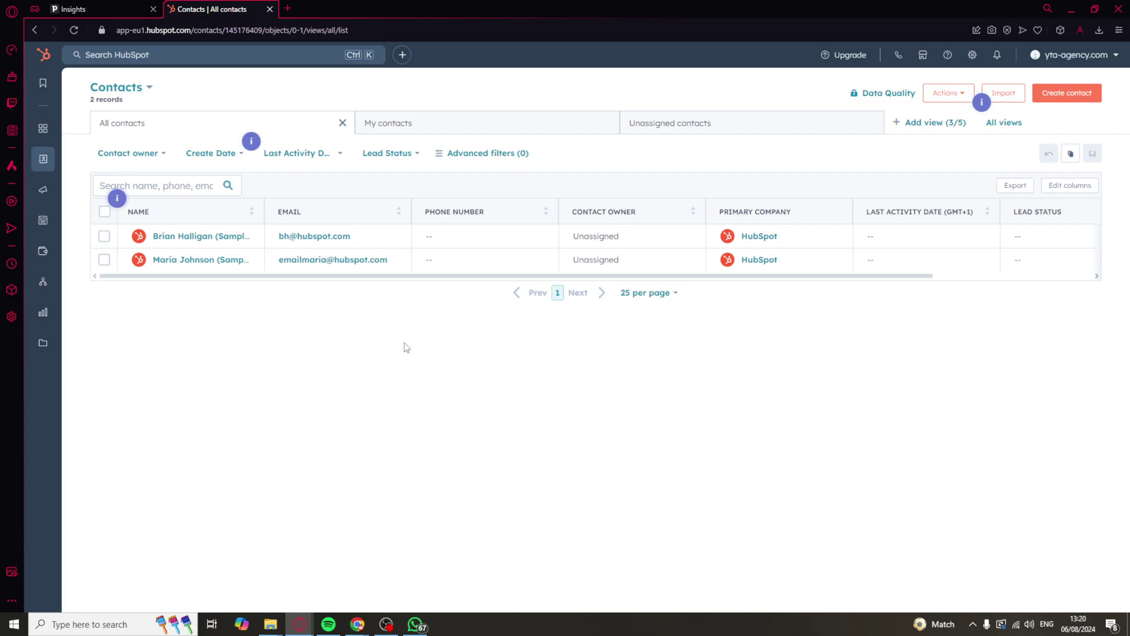
{"action": "key", "text": "ctrl+Tab"}
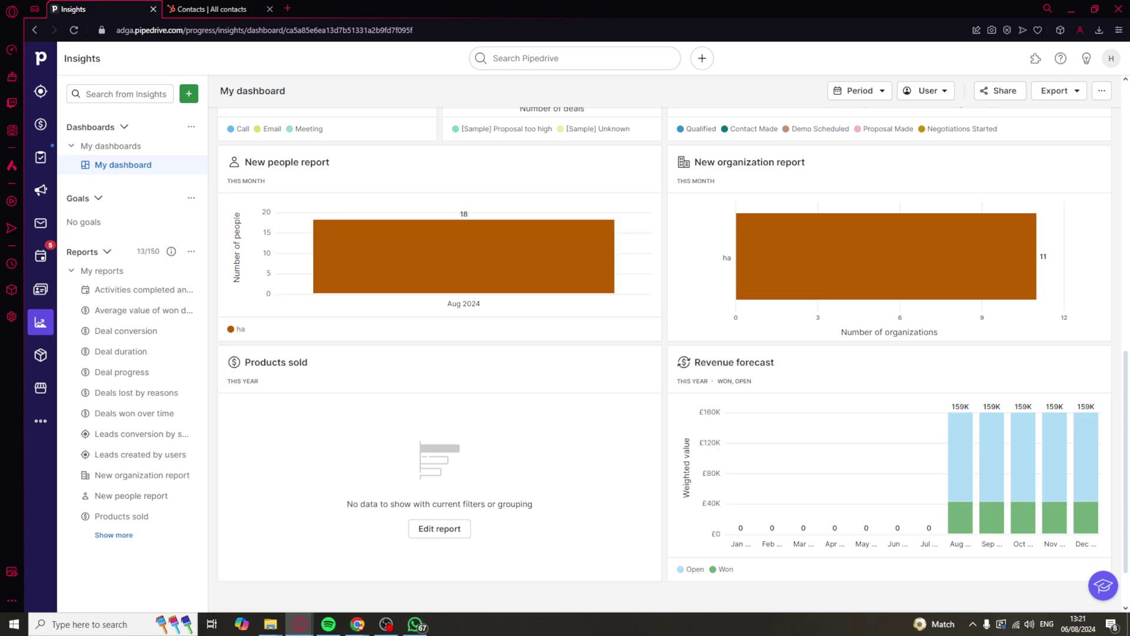
- Compare HubSpot's All contacts list with Pipedrive's Insights charts, ending on HubSpot contacts
{"action": "key", "text": "ctrl+Tab"}
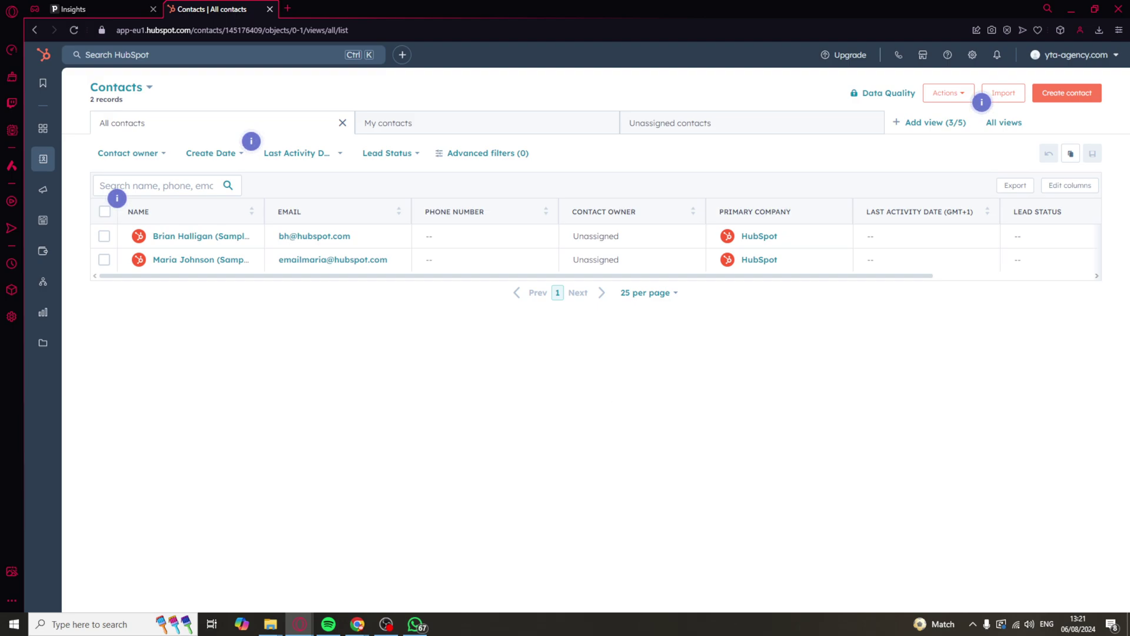
{"action": "left_click", "coordinate": [74, 9]}
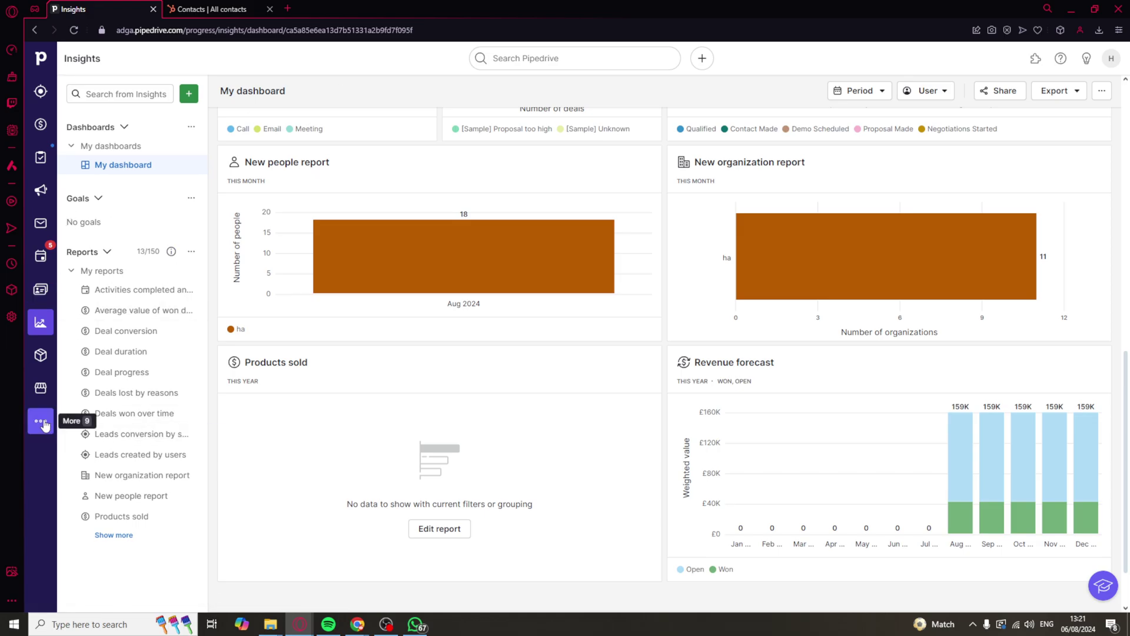
{"action": "left_click", "coordinate": [212, 8]}
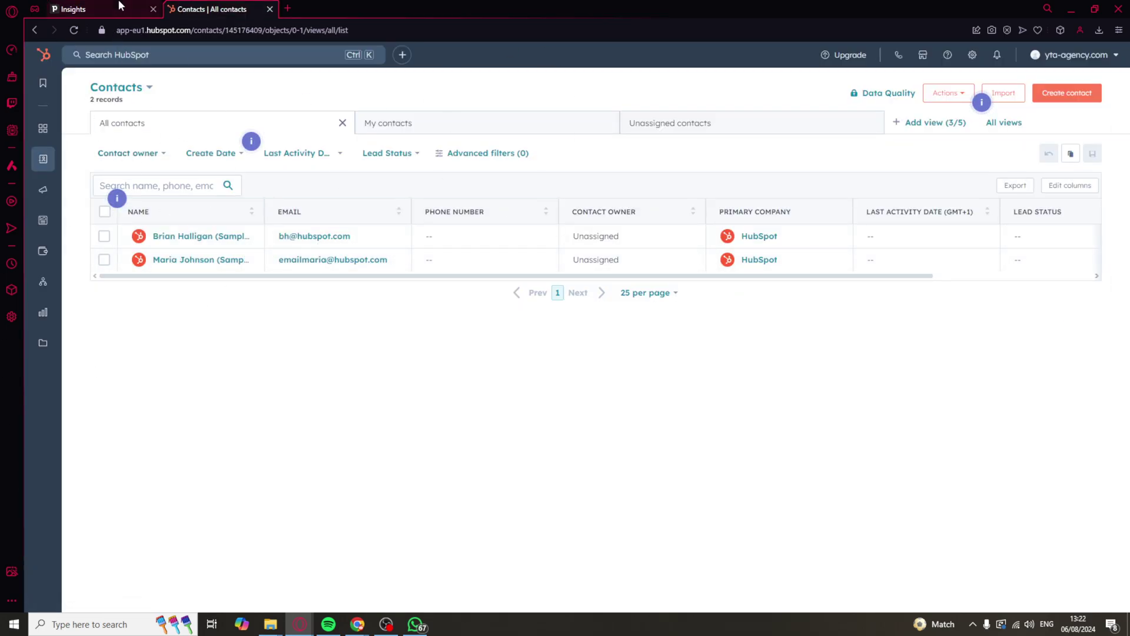
{"action": "left_click", "coordinate": [97, 9]}
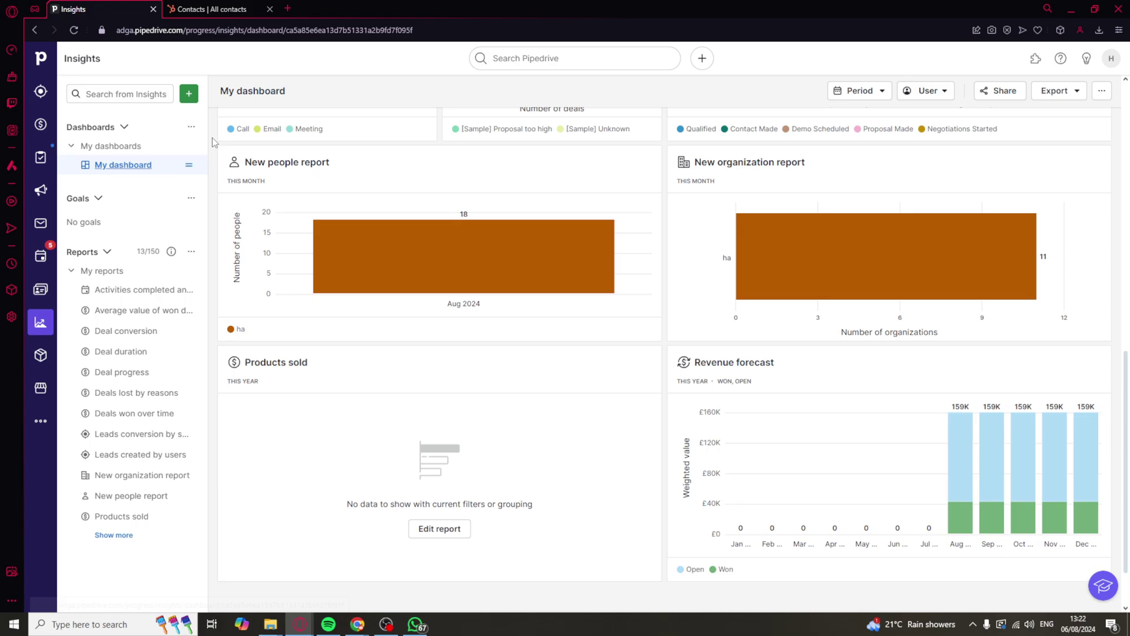
{"action": "mouse_move", "coordinate": [533, 255]}
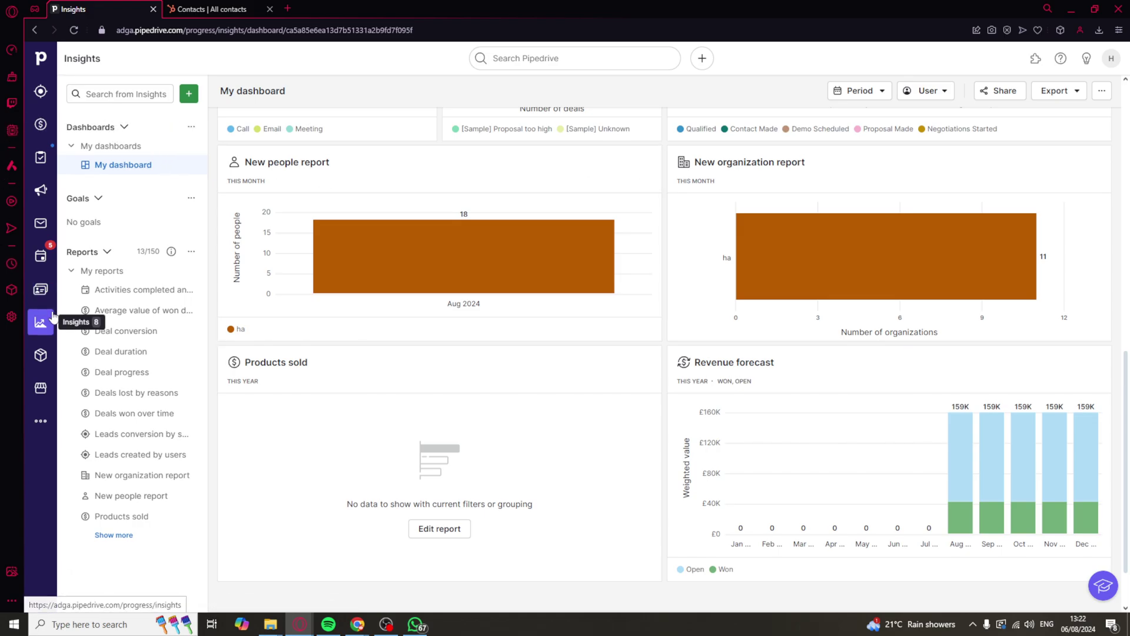
{"action": "mouse_move", "coordinate": [485, 257]}
{"action": "left_click", "coordinate": [258, 7]}
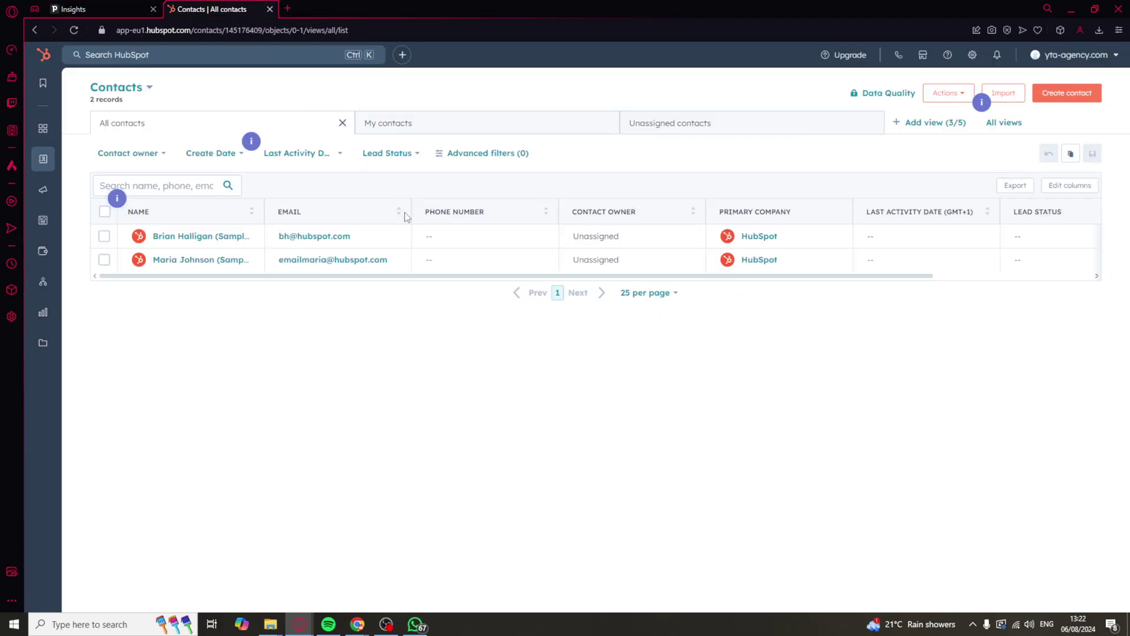